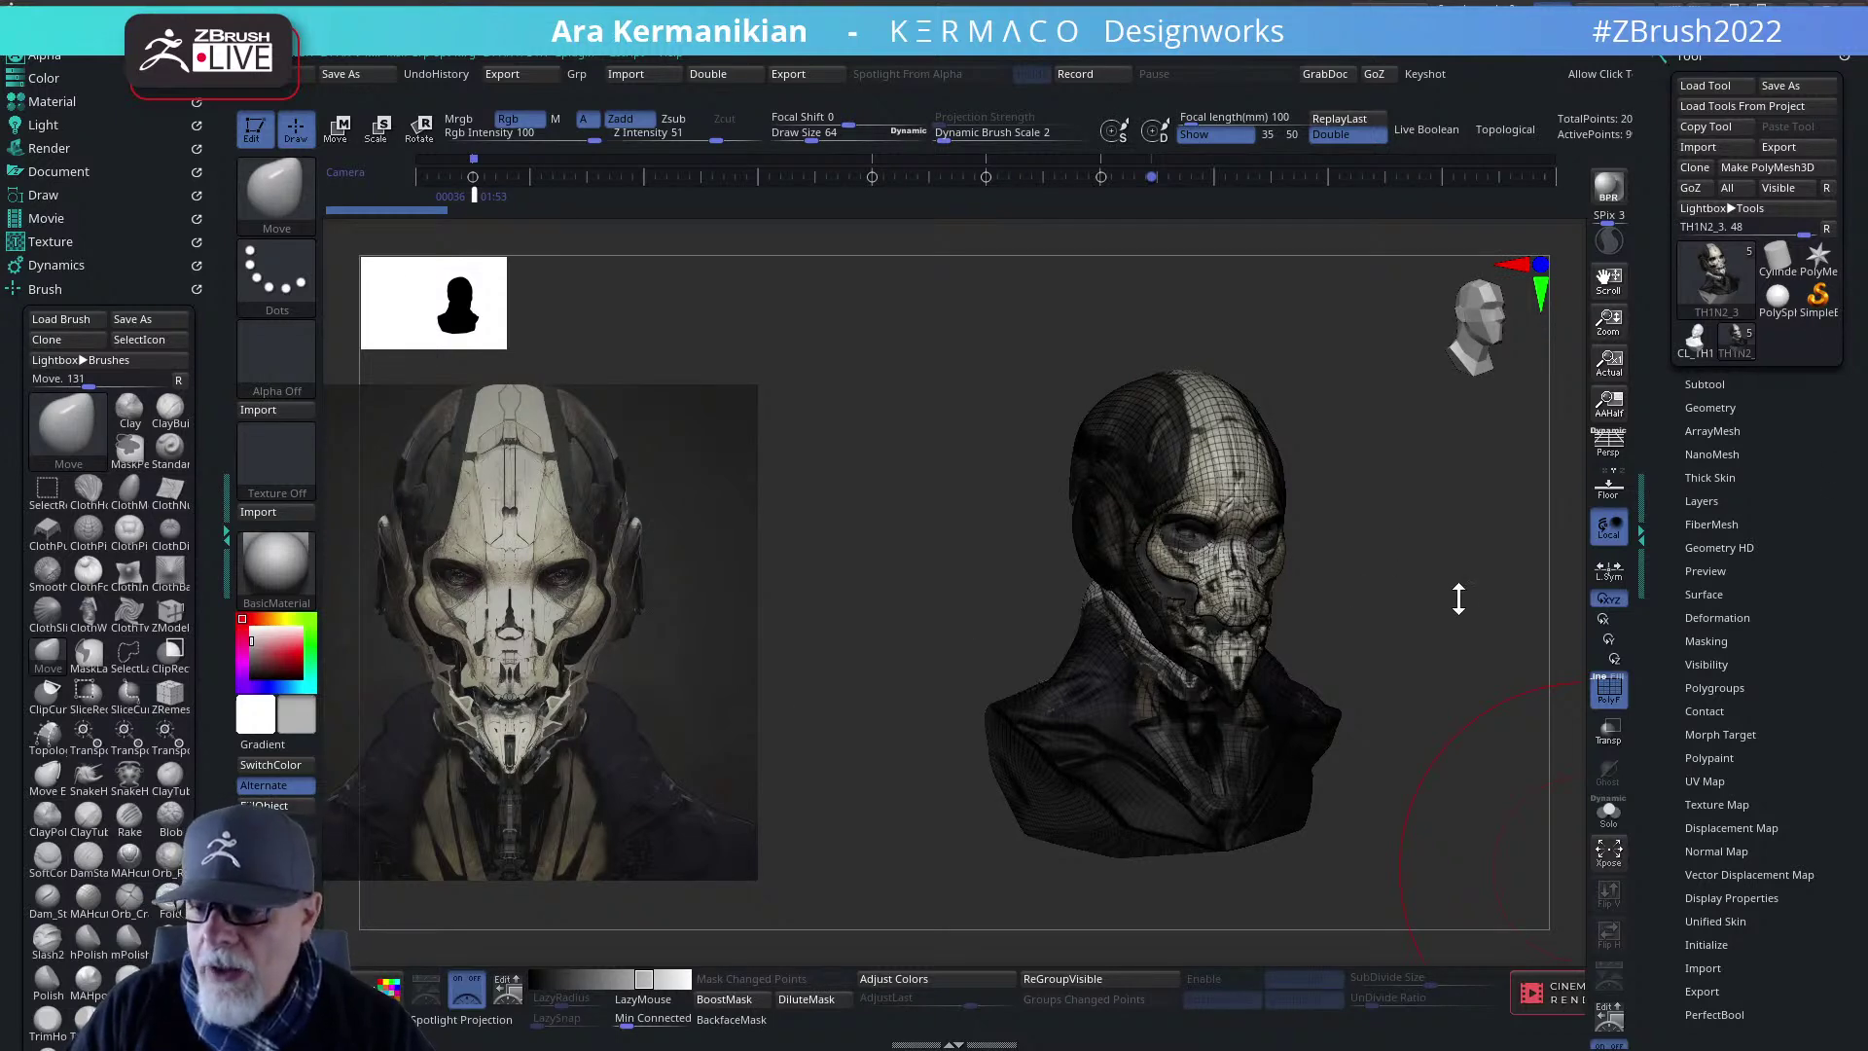
# - Set the brush draw size to about 7.39 and examine the masked bust from the front and both sides
pyautogui.moveTo(1430, 564)
pyautogui.mouseDown()
pyautogui.moveTo(1464, 554)
pyautogui.moveTo(1410, 545)
pyautogui.moveTo(1439, 534)
pyautogui.moveTo(1372, 563)
pyautogui.moveTo(1430, 542)
pyautogui.mouseUp()
pyautogui.press('s')
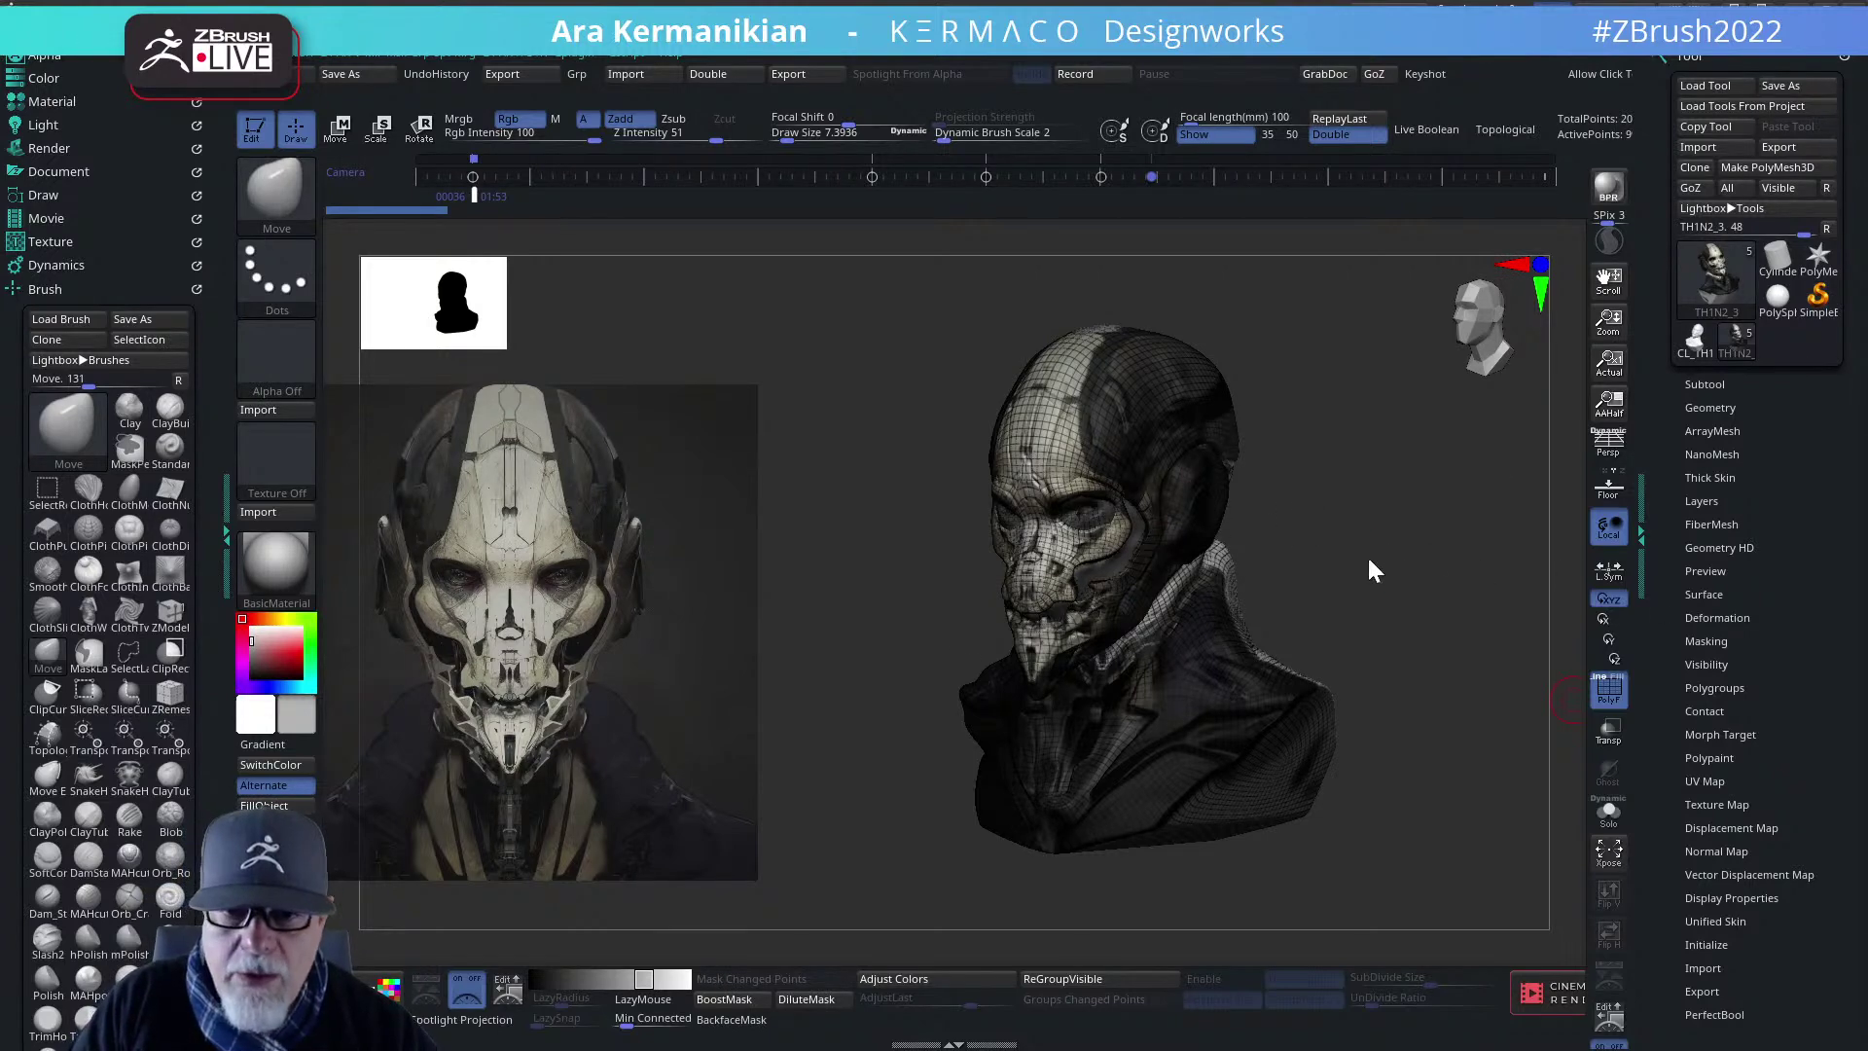
pyautogui.moveTo(1376, 542)
pyautogui.keyDown('shift'); pyautogui.mouseDown()
pyautogui.moveTo(1452, 513)
pyautogui.moveTo(1347, 529)
pyautogui.mouseUp(); pyautogui.keyUp('shift')
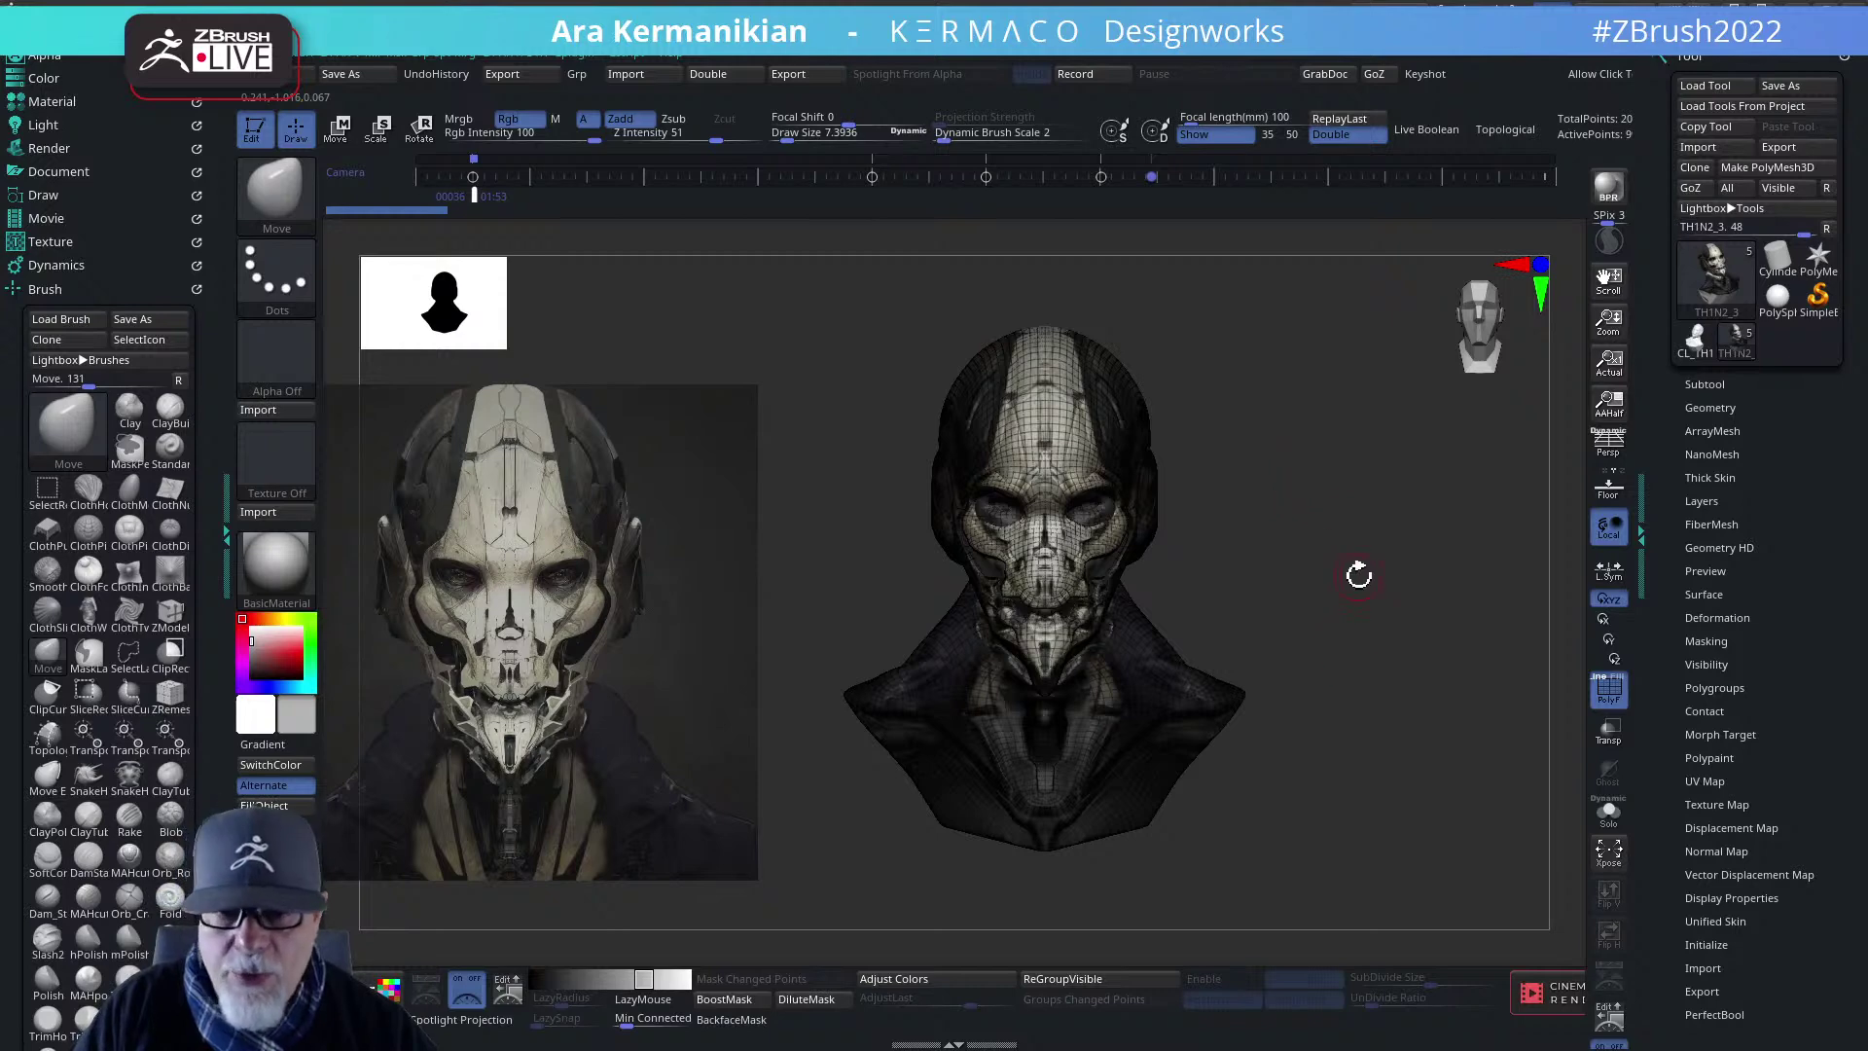
pyautogui.keyDown('alt'); pyautogui.moveTo(1339, 567); pyautogui.dragTo(1398, 546); pyautogui.keyUp('alt')
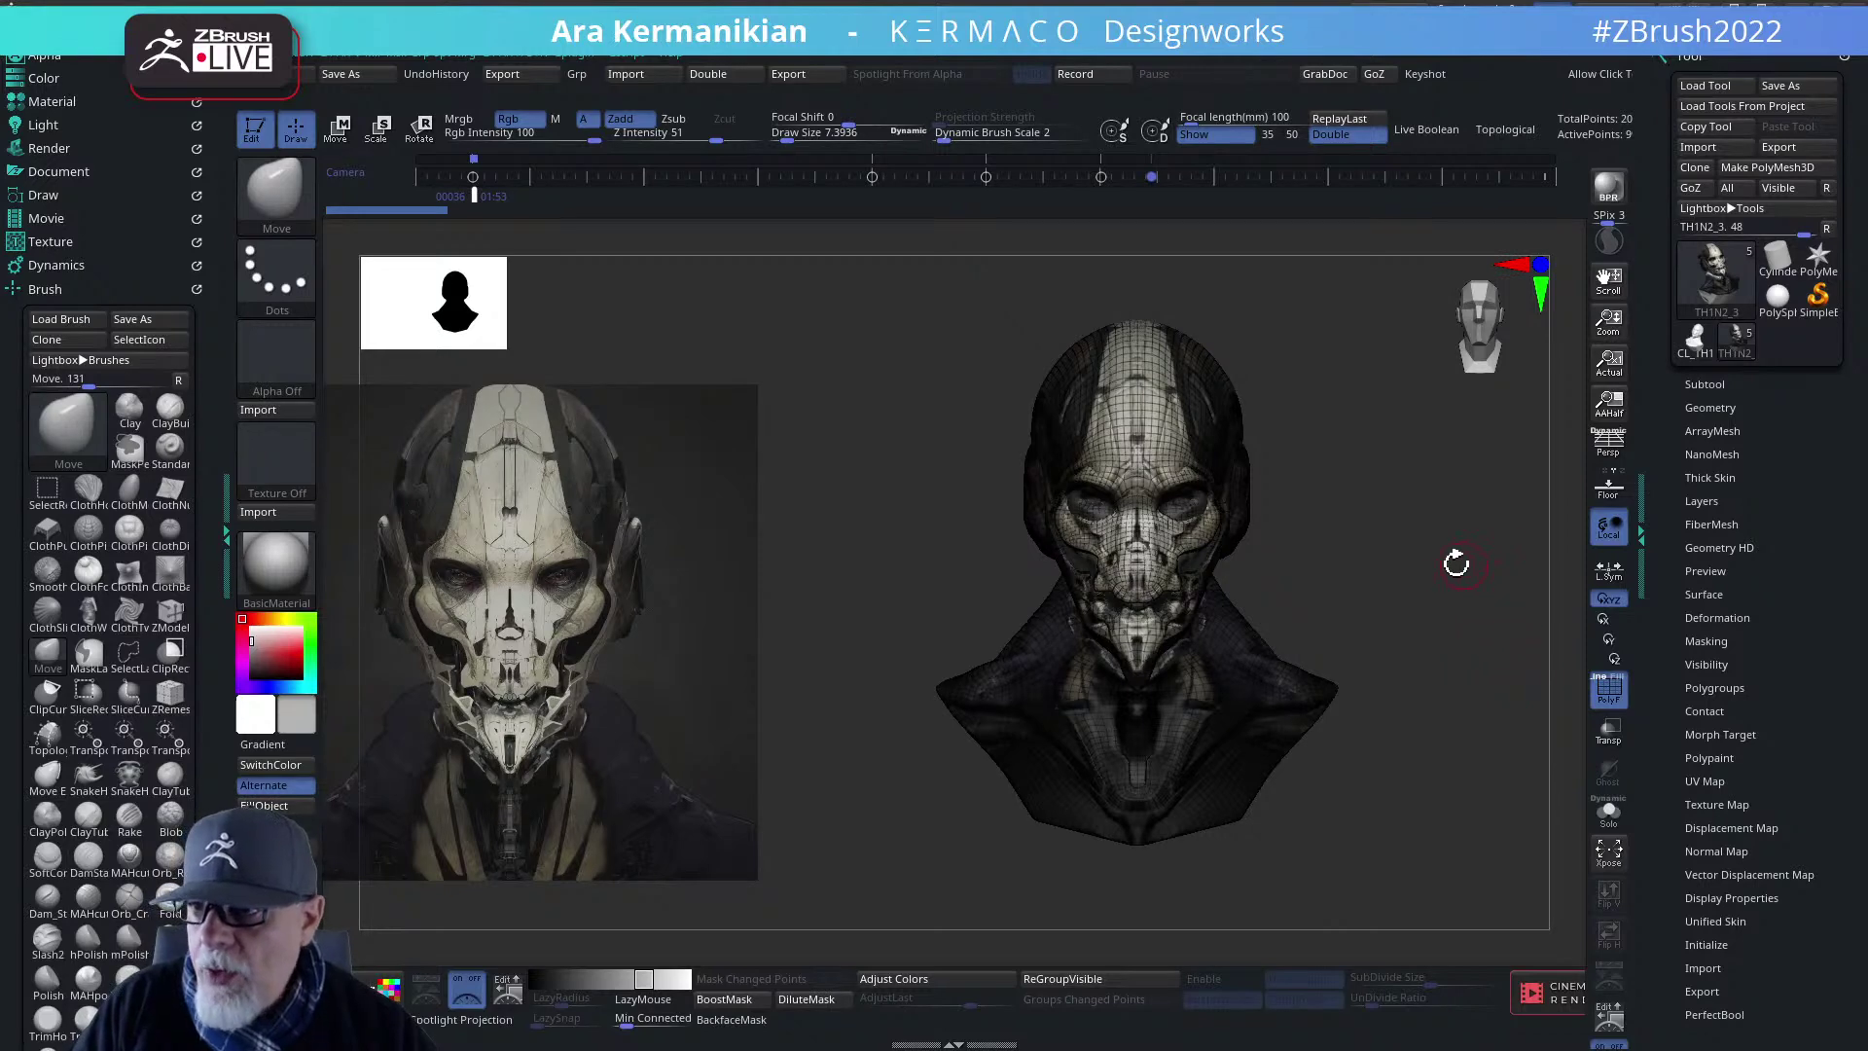
pyautogui.moveTo(1388, 550); pyautogui.dragTo(1384, 534)
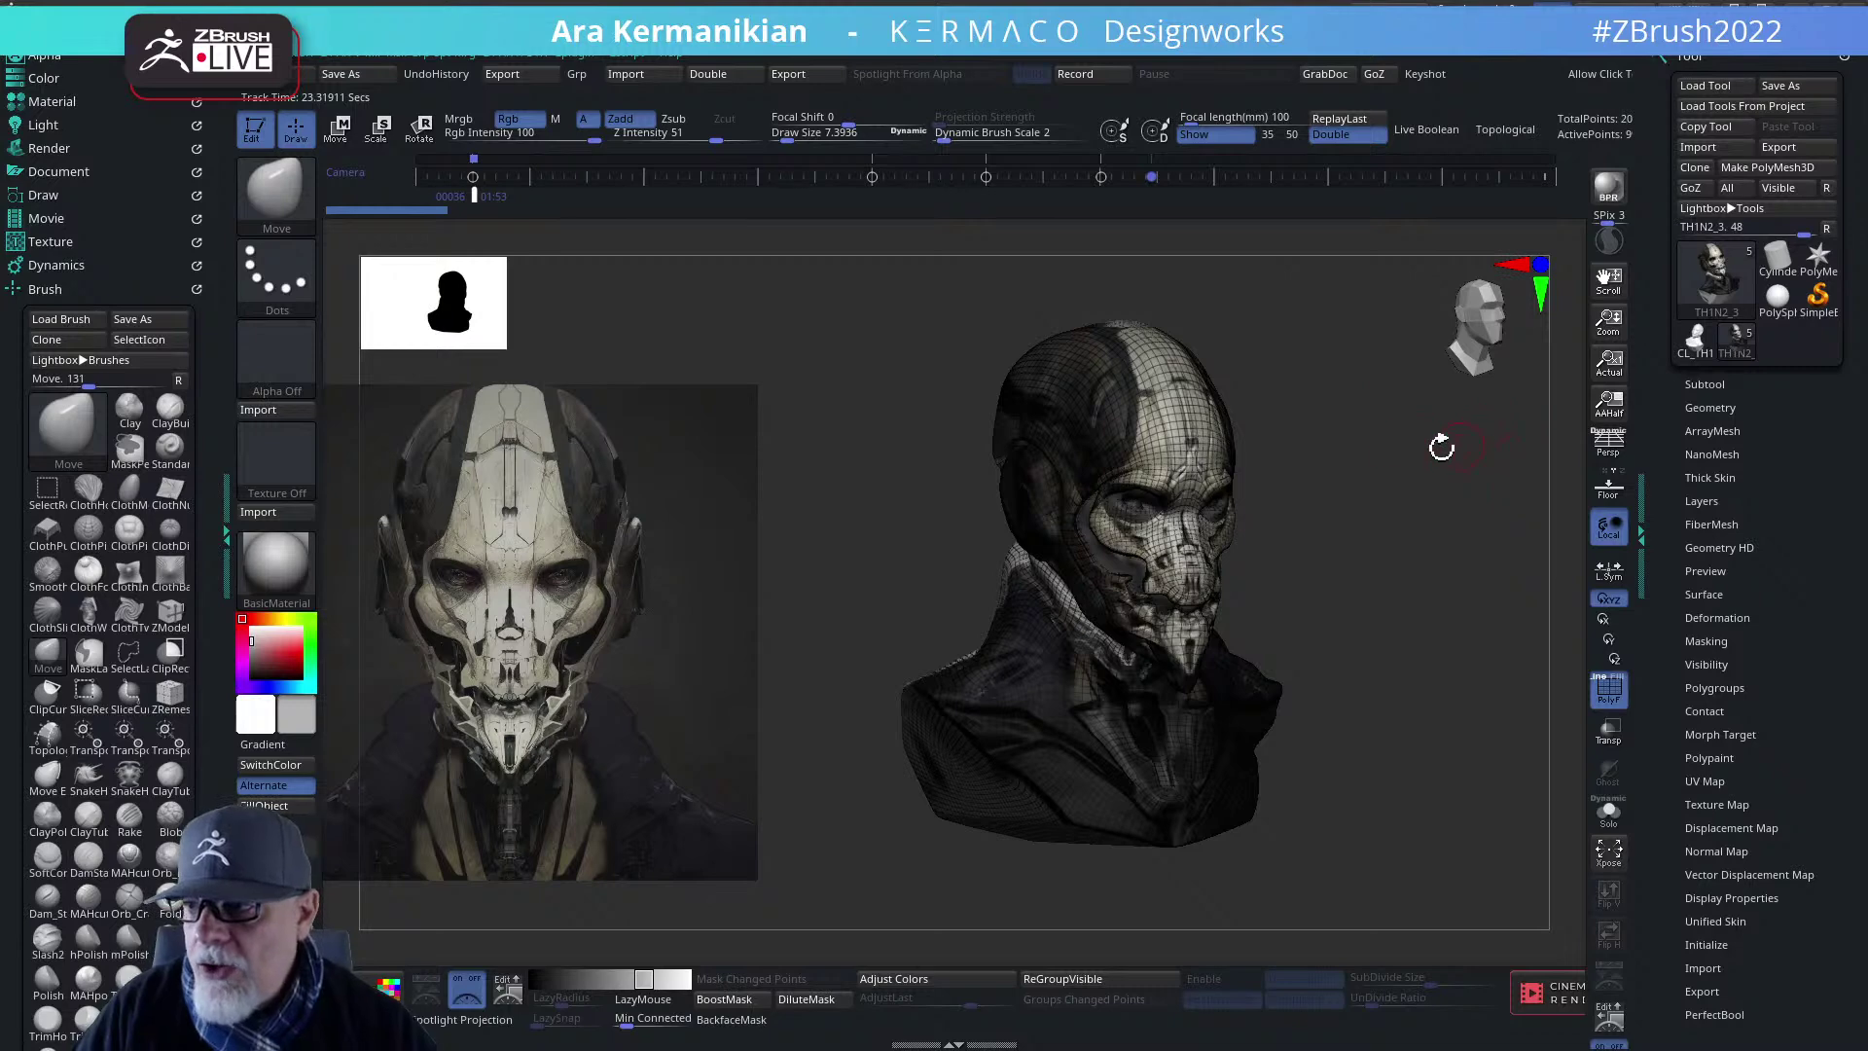
pyautogui.moveTo(1411, 503)
pyautogui.mouseDown()
pyautogui.moveTo(1391, 500)
pyautogui.moveTo(1422, 501)
pyautogui.mouseUp()
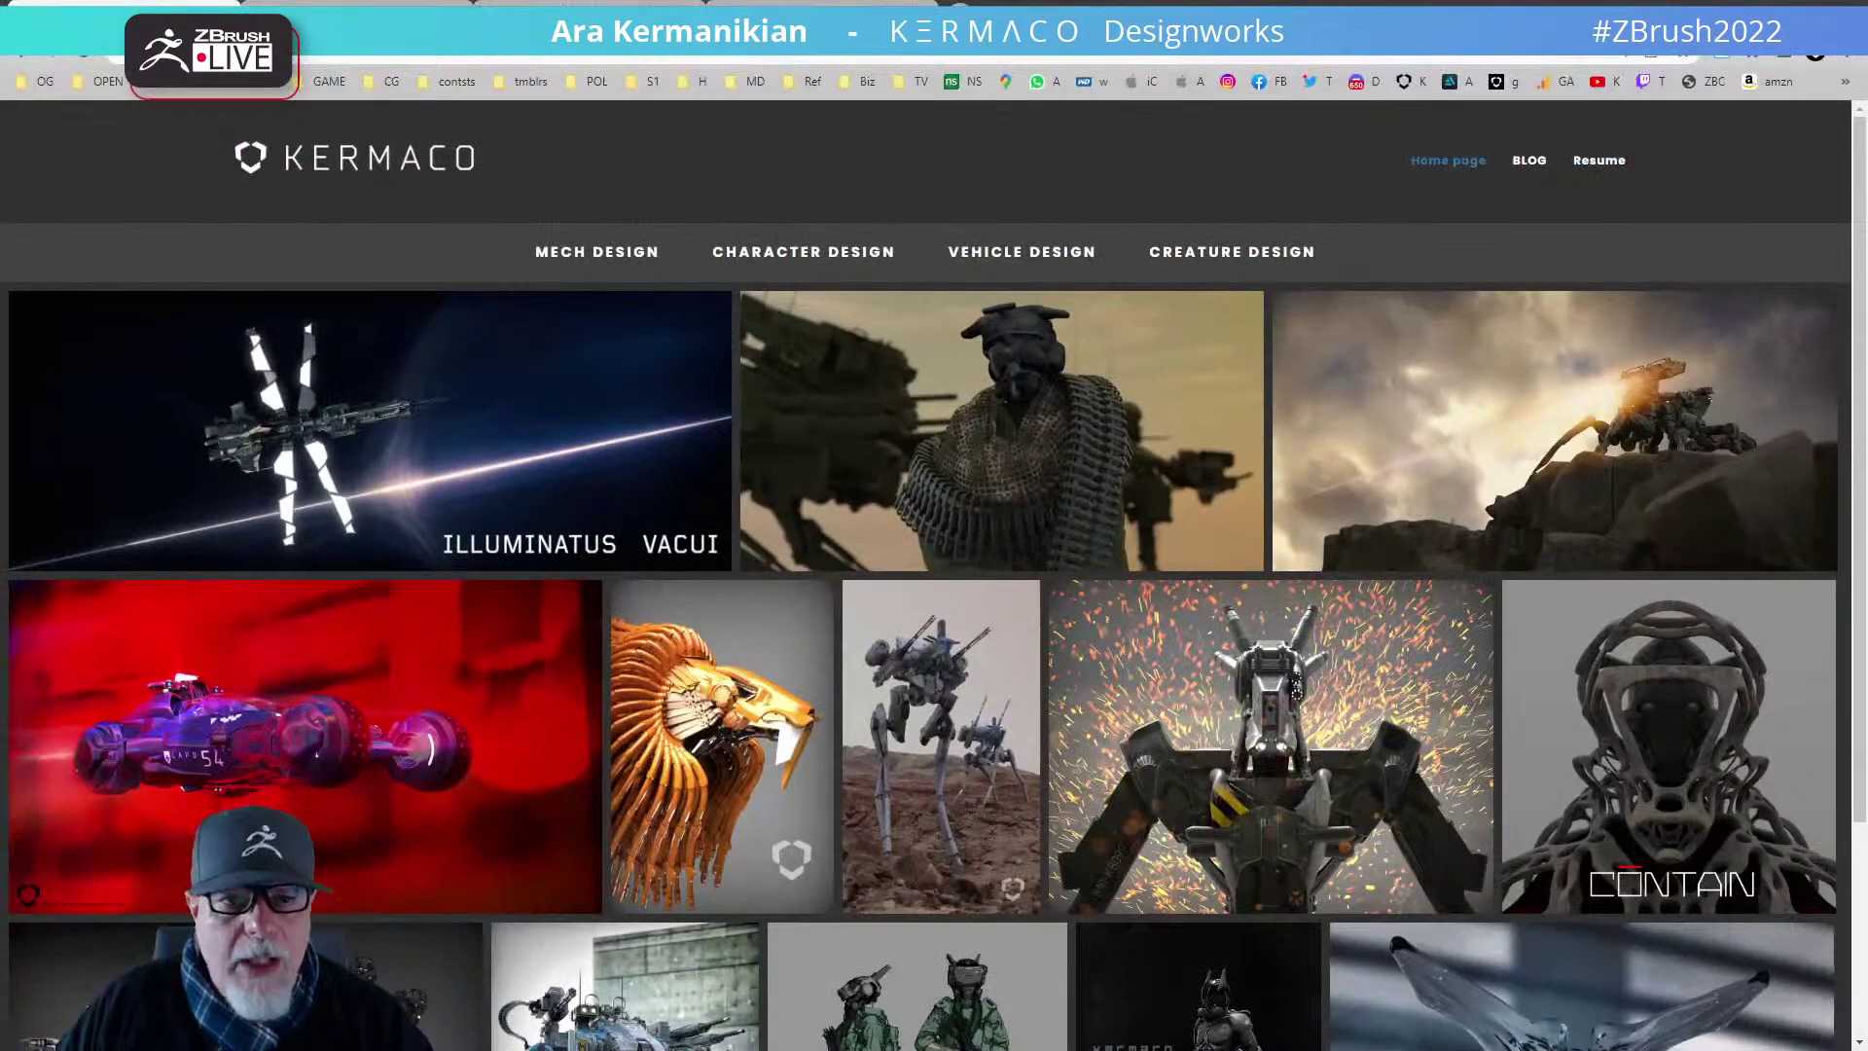
# - Switch to the web browser and open the presenters page of the ZBrushLIVE site
pyautogui.click(779, 15)
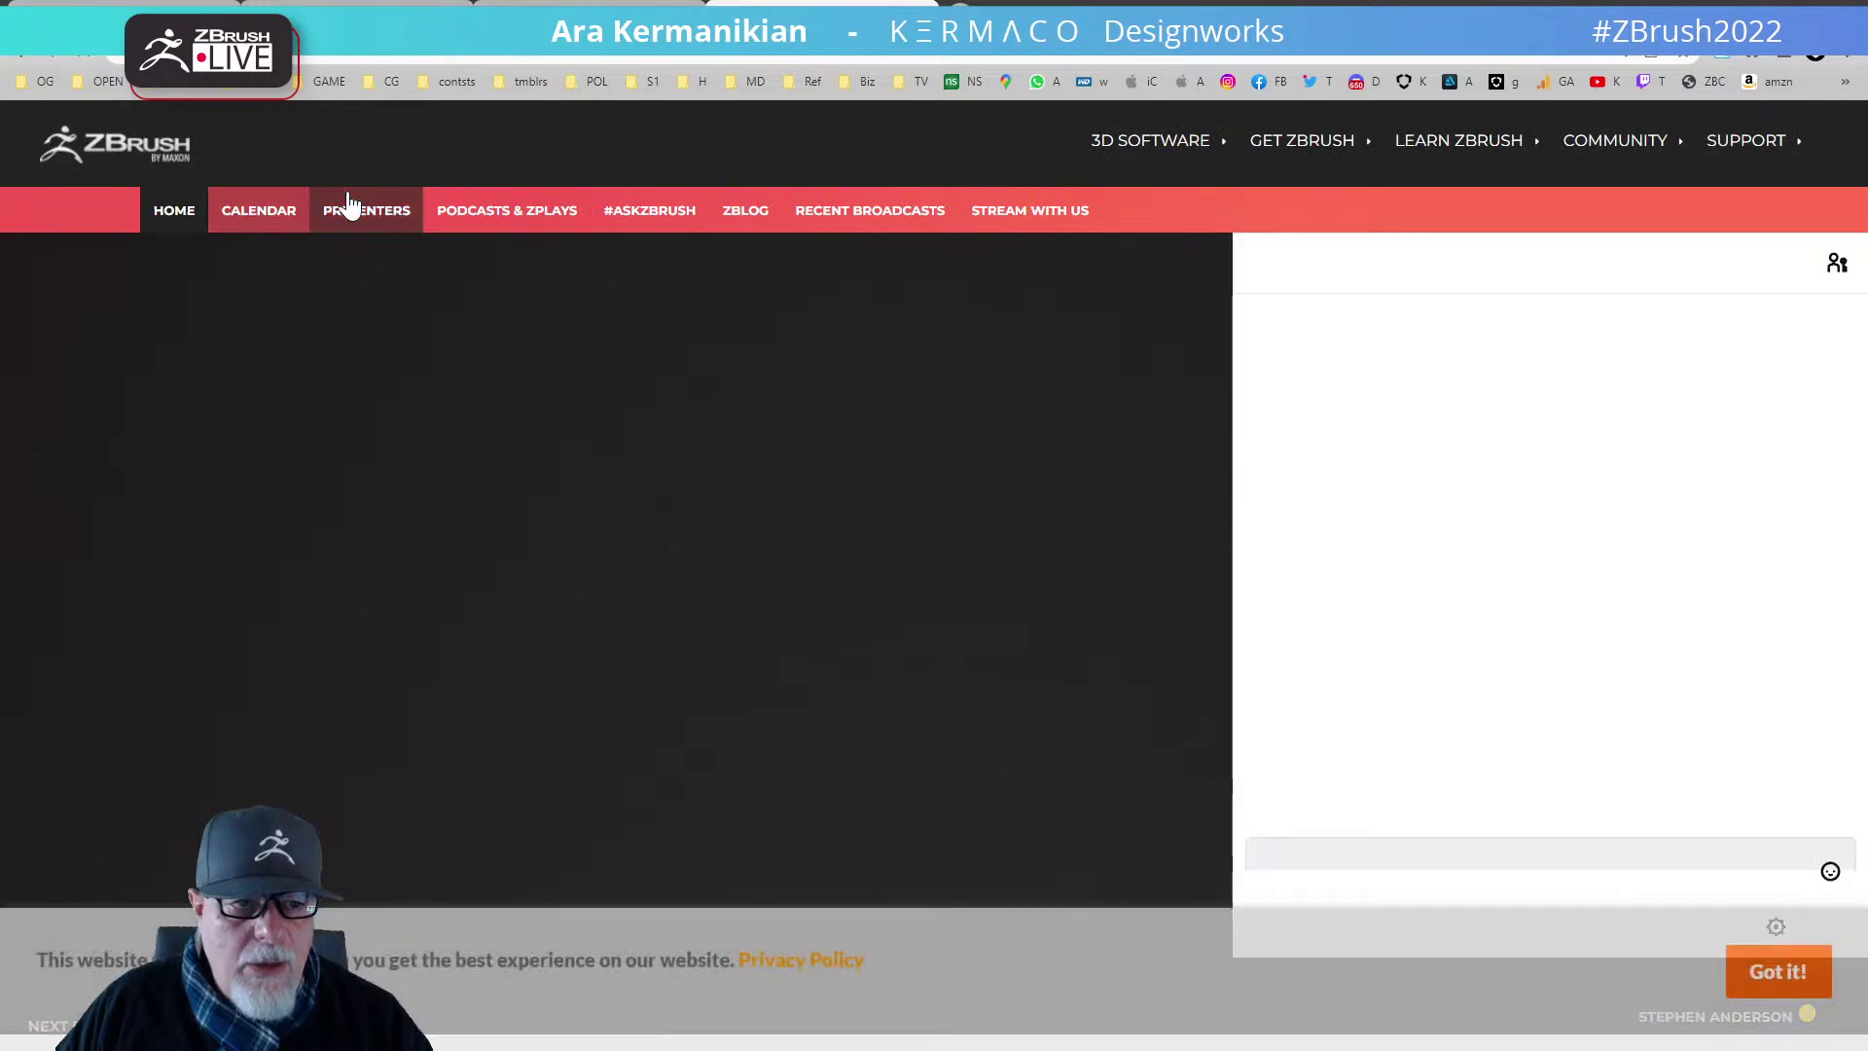
pyautogui.click(367, 209)
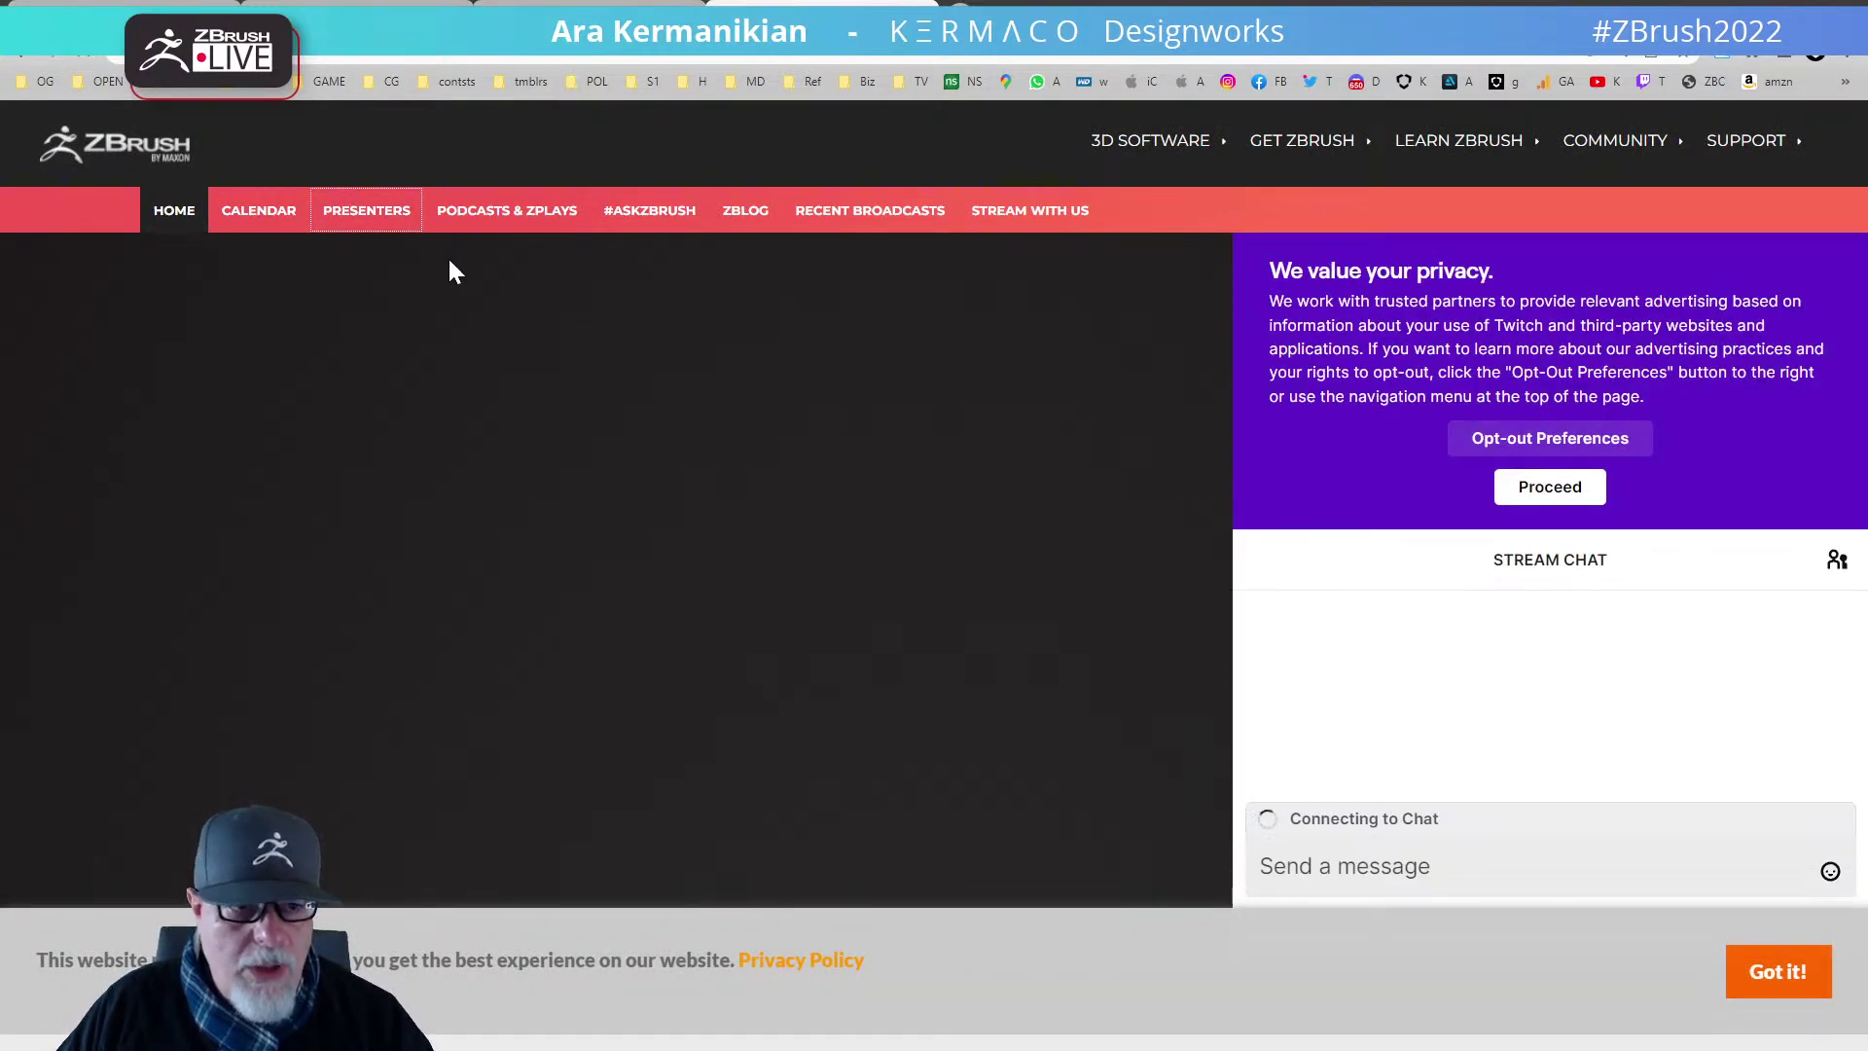
pyautogui.click(365, 216)
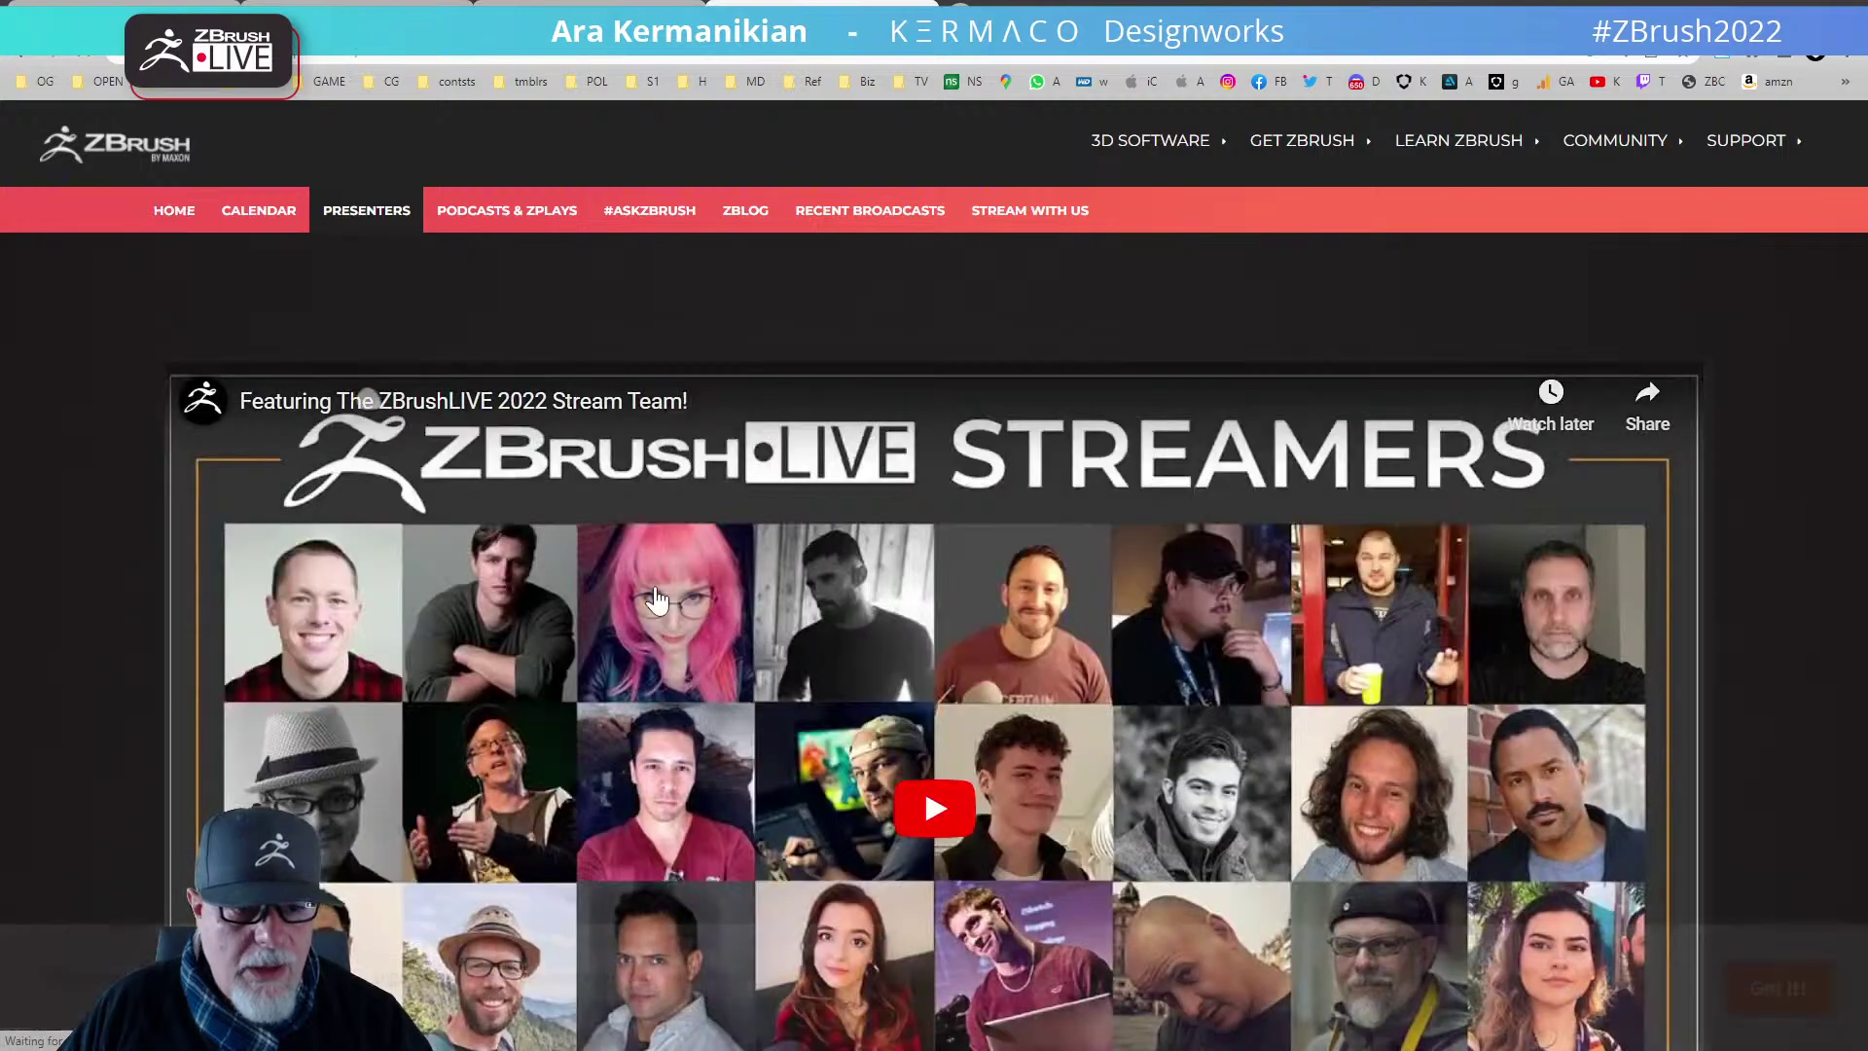
# - Find the kermaco.com designer among the ZBrushLIVE presenters and open his profile
pyautogui.scroll(-15, 656, 599)
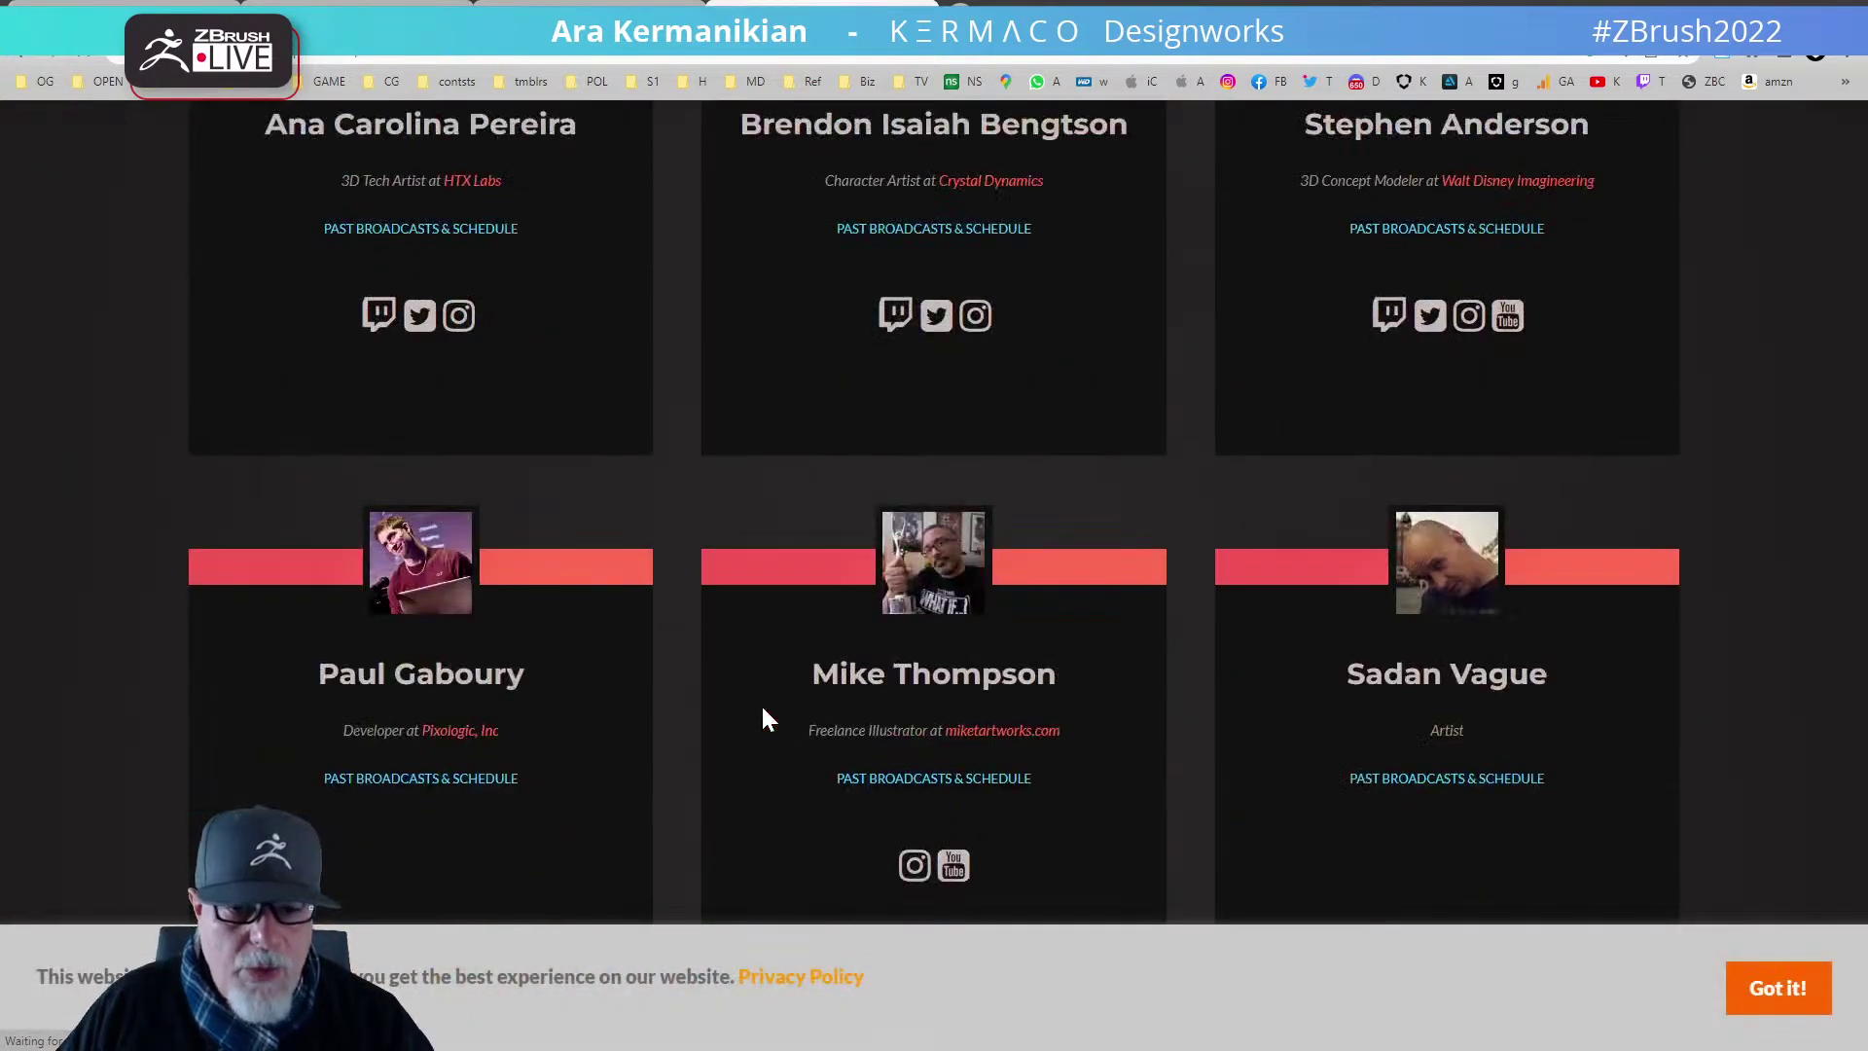
pyautogui.scroll(12, 768, 709)
pyautogui.scroll(-10, 778, 720)
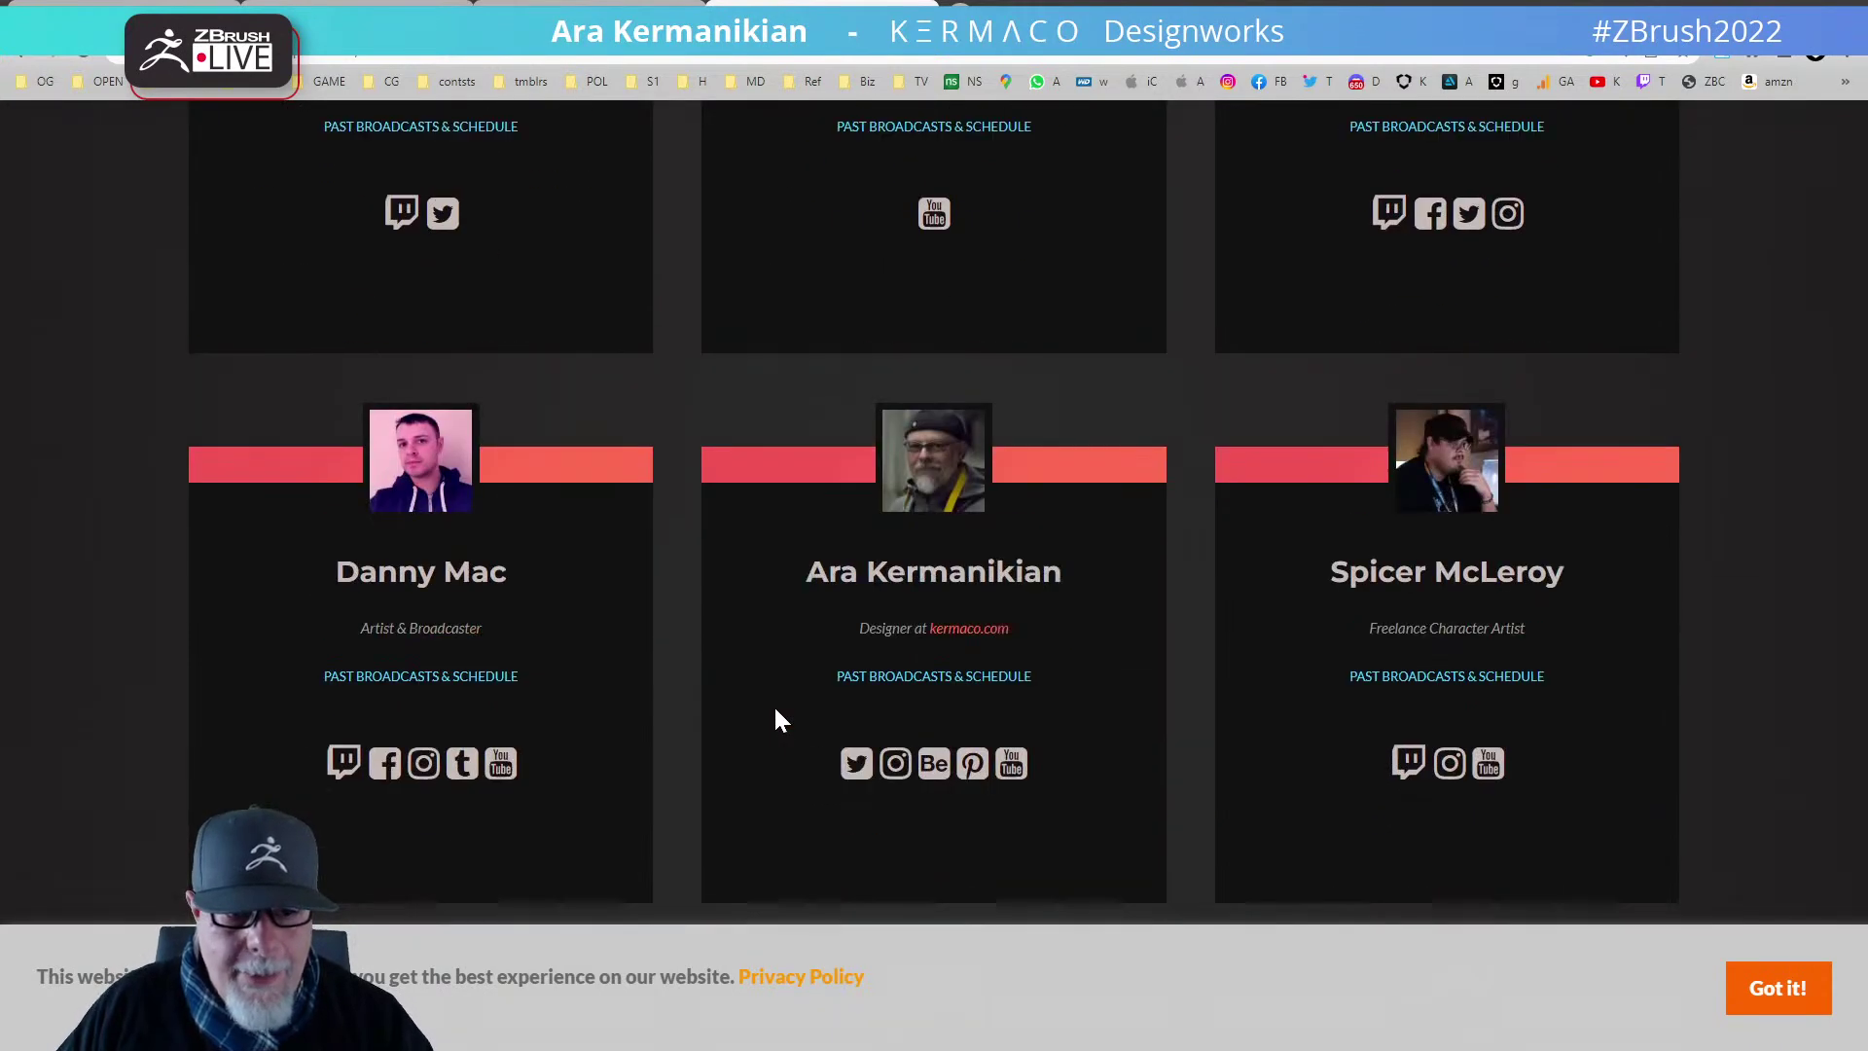
pyautogui.click(951, 479)
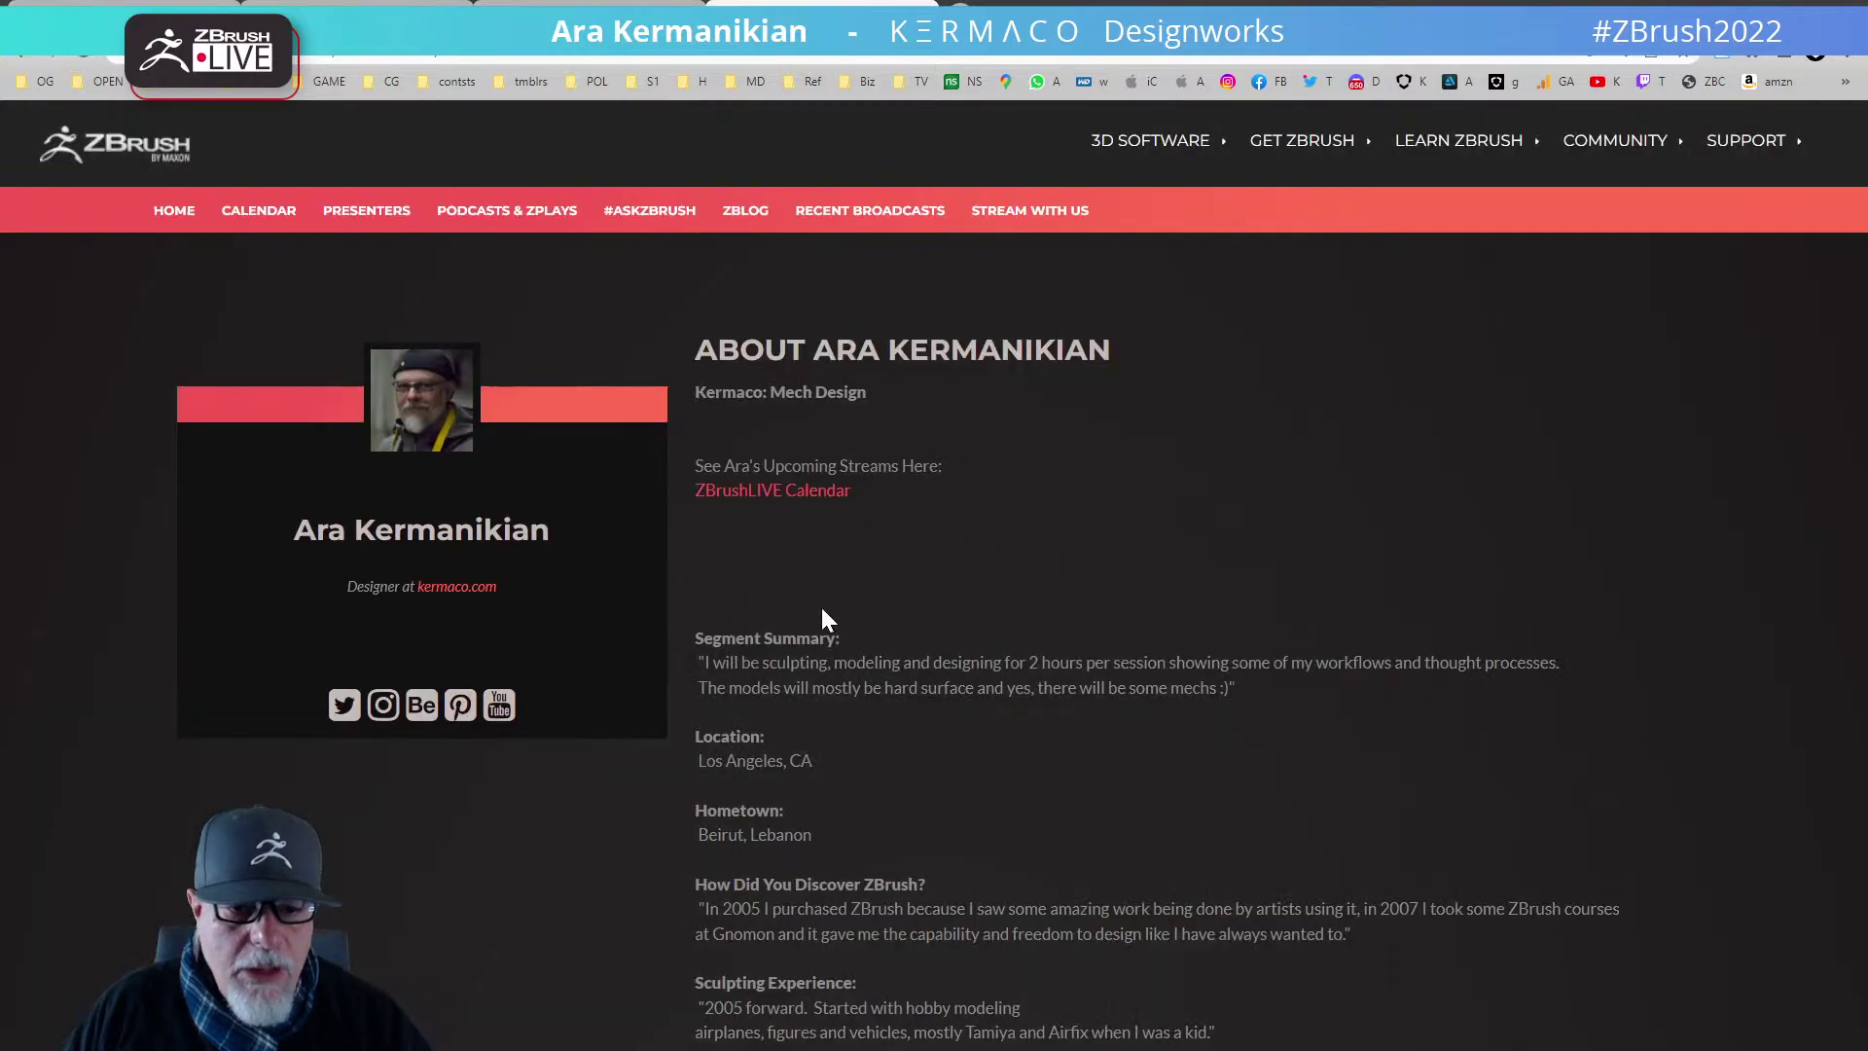
# - Look through the presenter's profile, artwork images and past Mech Design broadcasts, and return to ZBrush
pyautogui.scroll(-15, 876, 652)
pyautogui.scroll(-20, 901, 659)
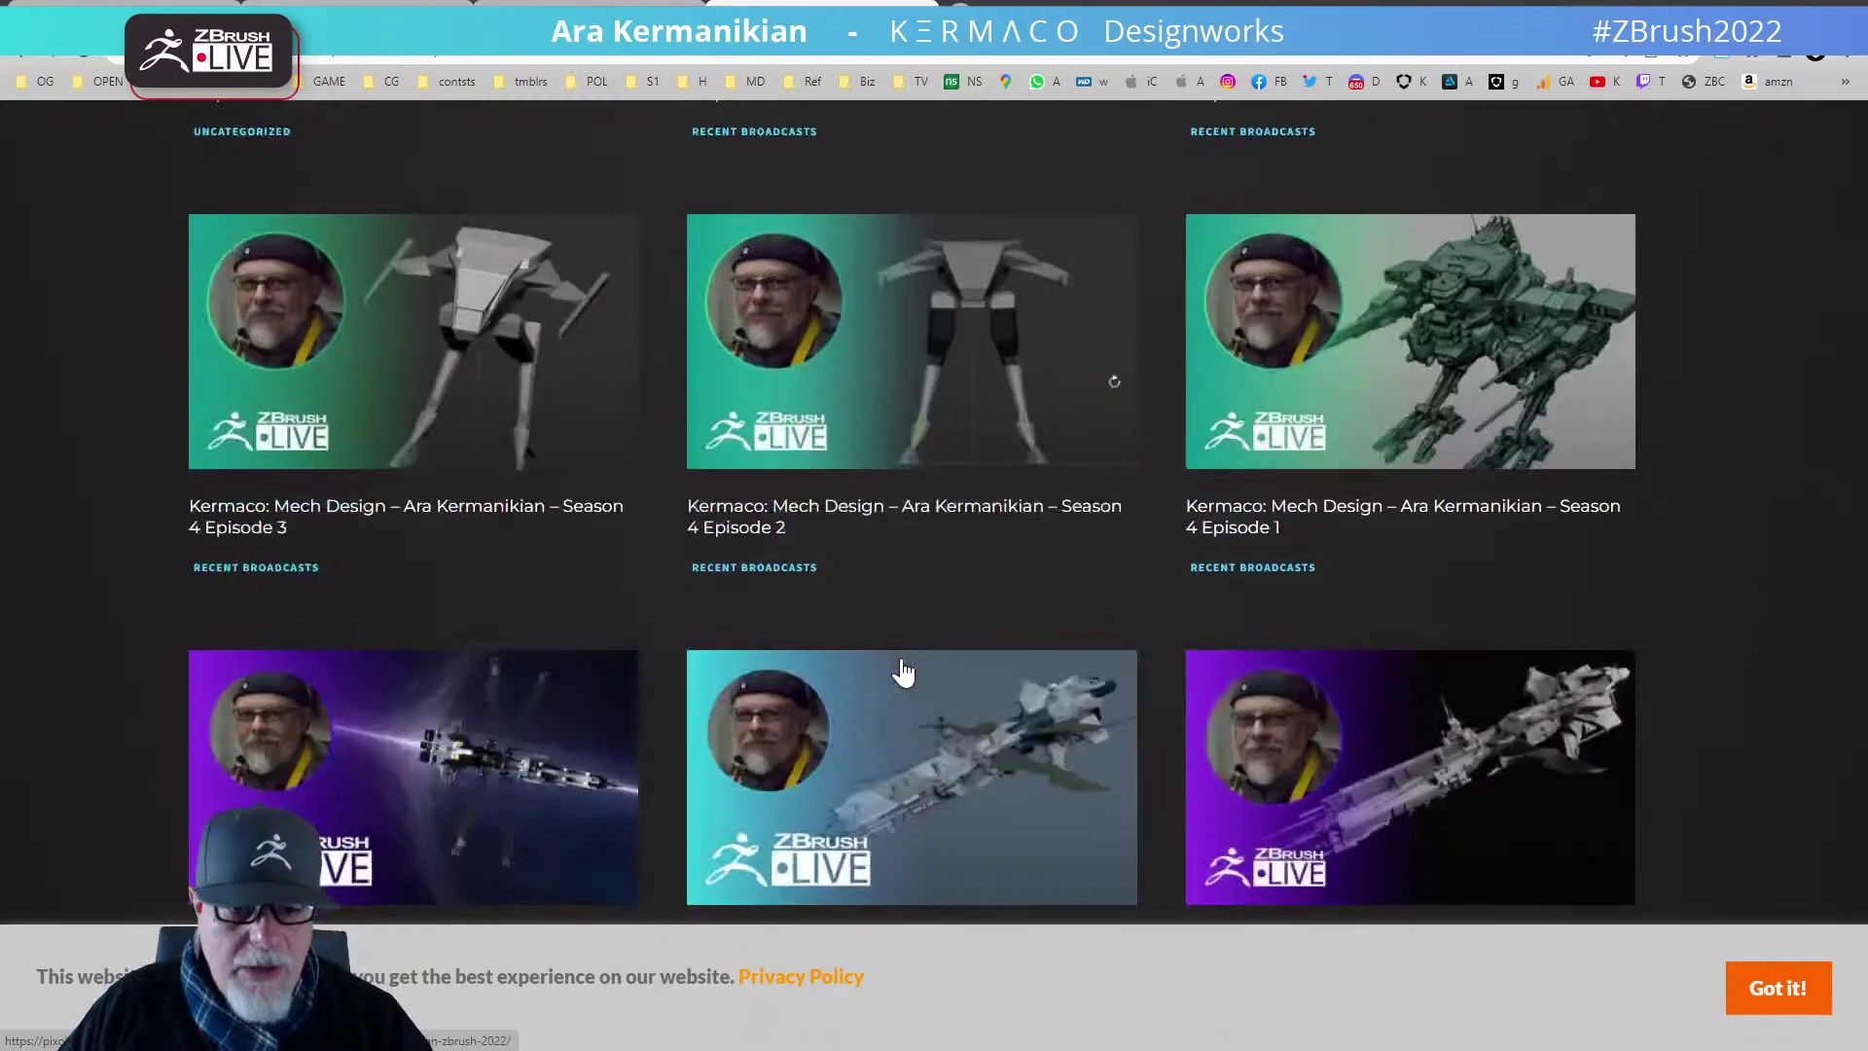
pyautogui.scroll(-5, 902, 671)
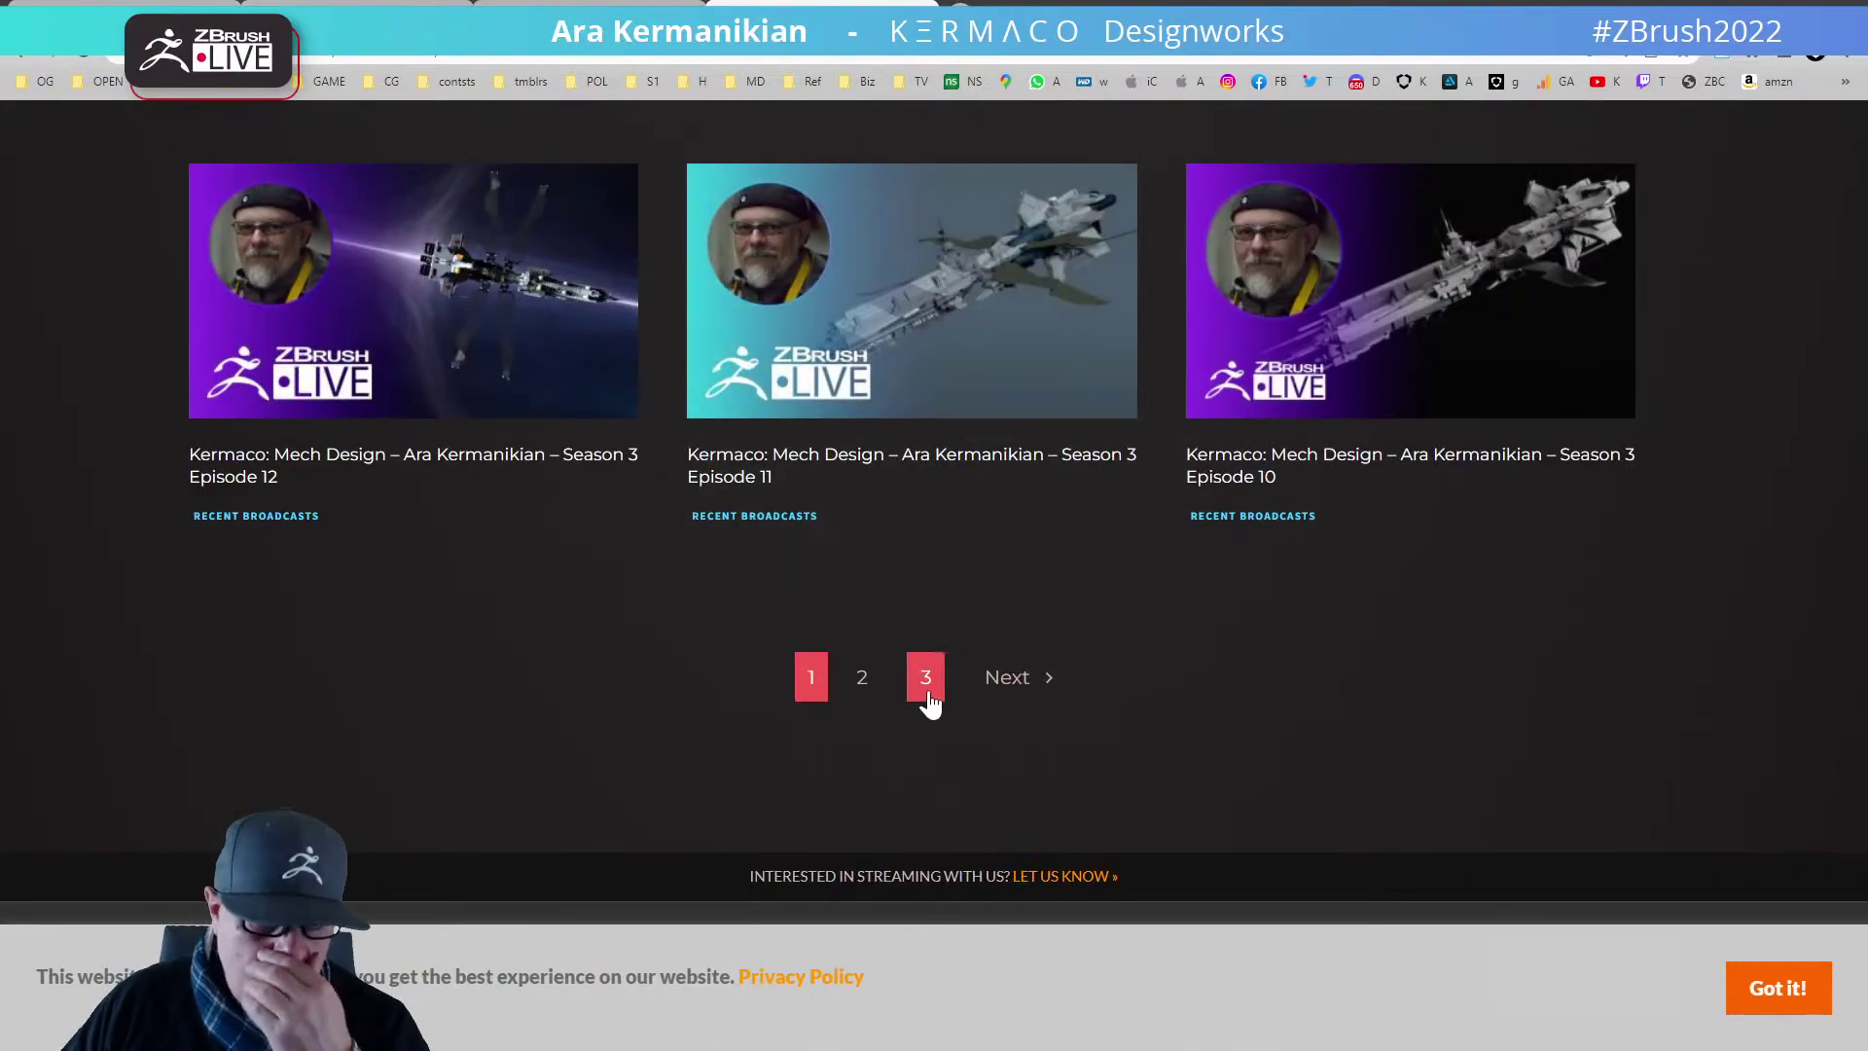
pyautogui.scroll(20, 886, 632)
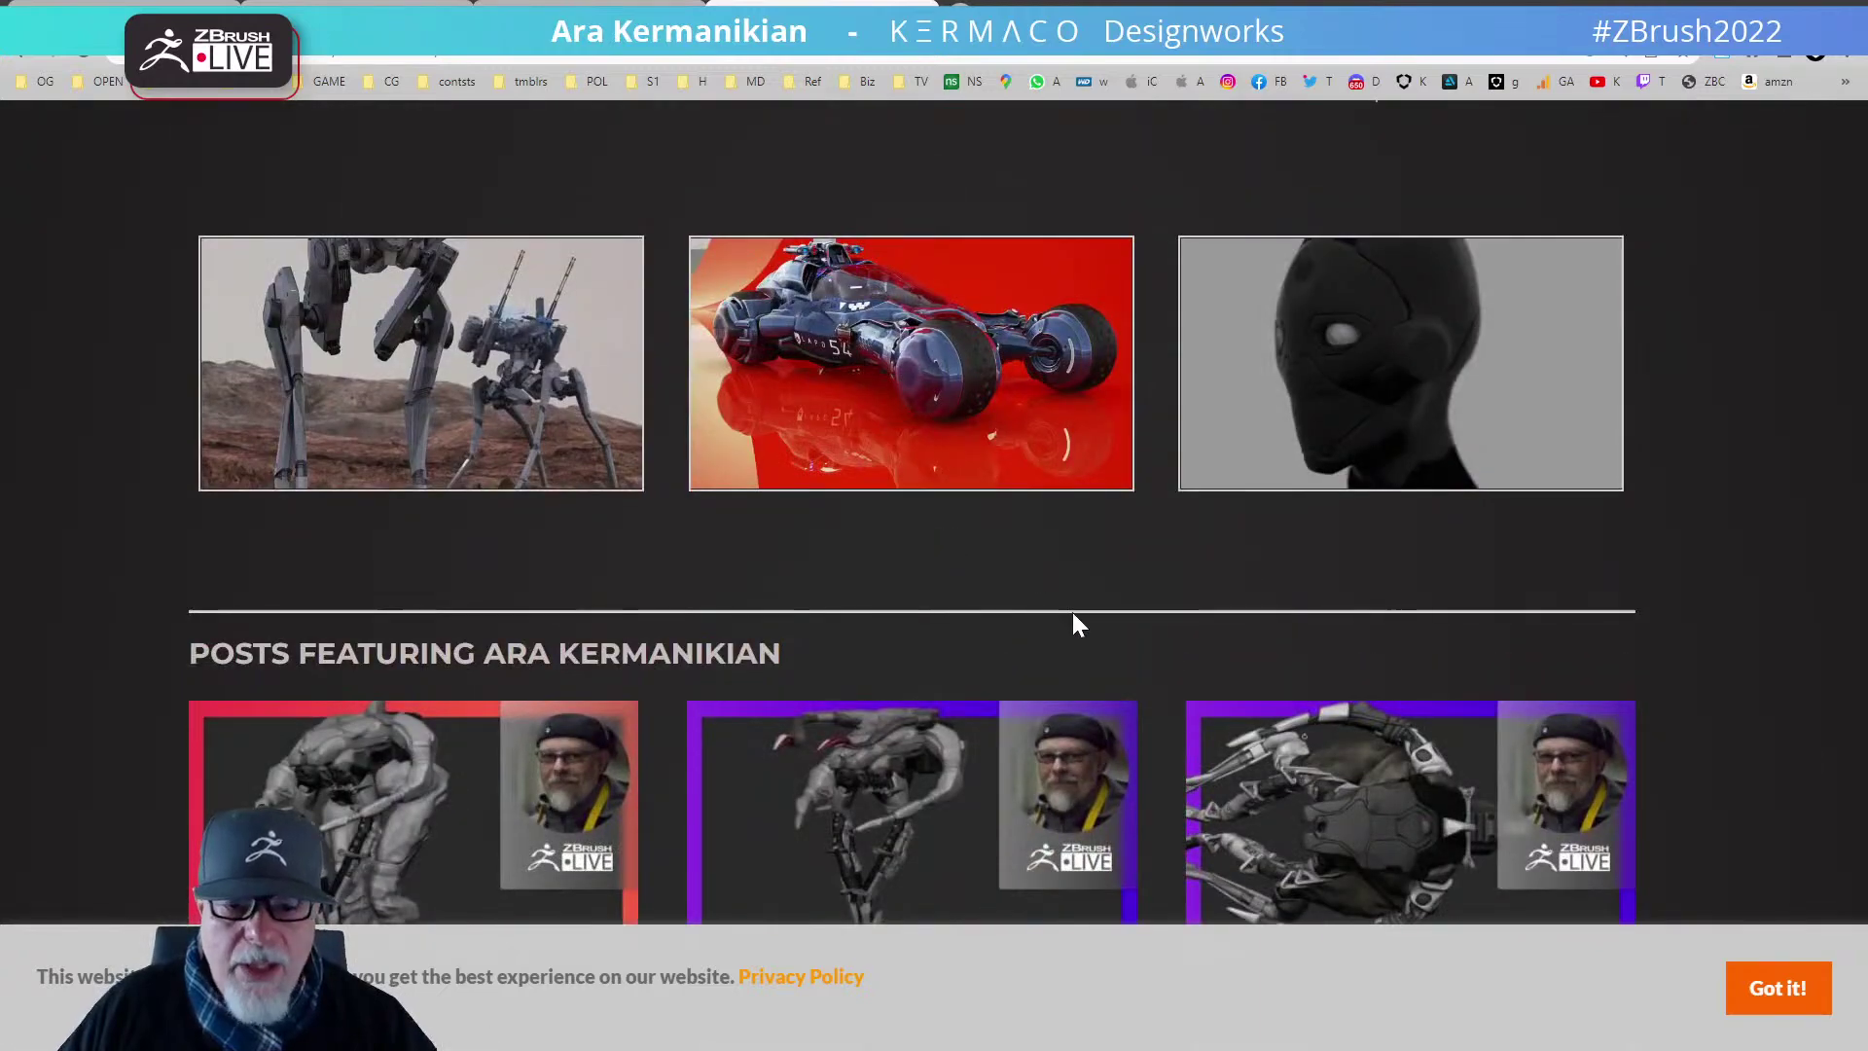
pyautogui.scroll(-2, 467, 751)
pyautogui.scroll(-3, 496, 756)
pyautogui.scroll(9, 717, 596)
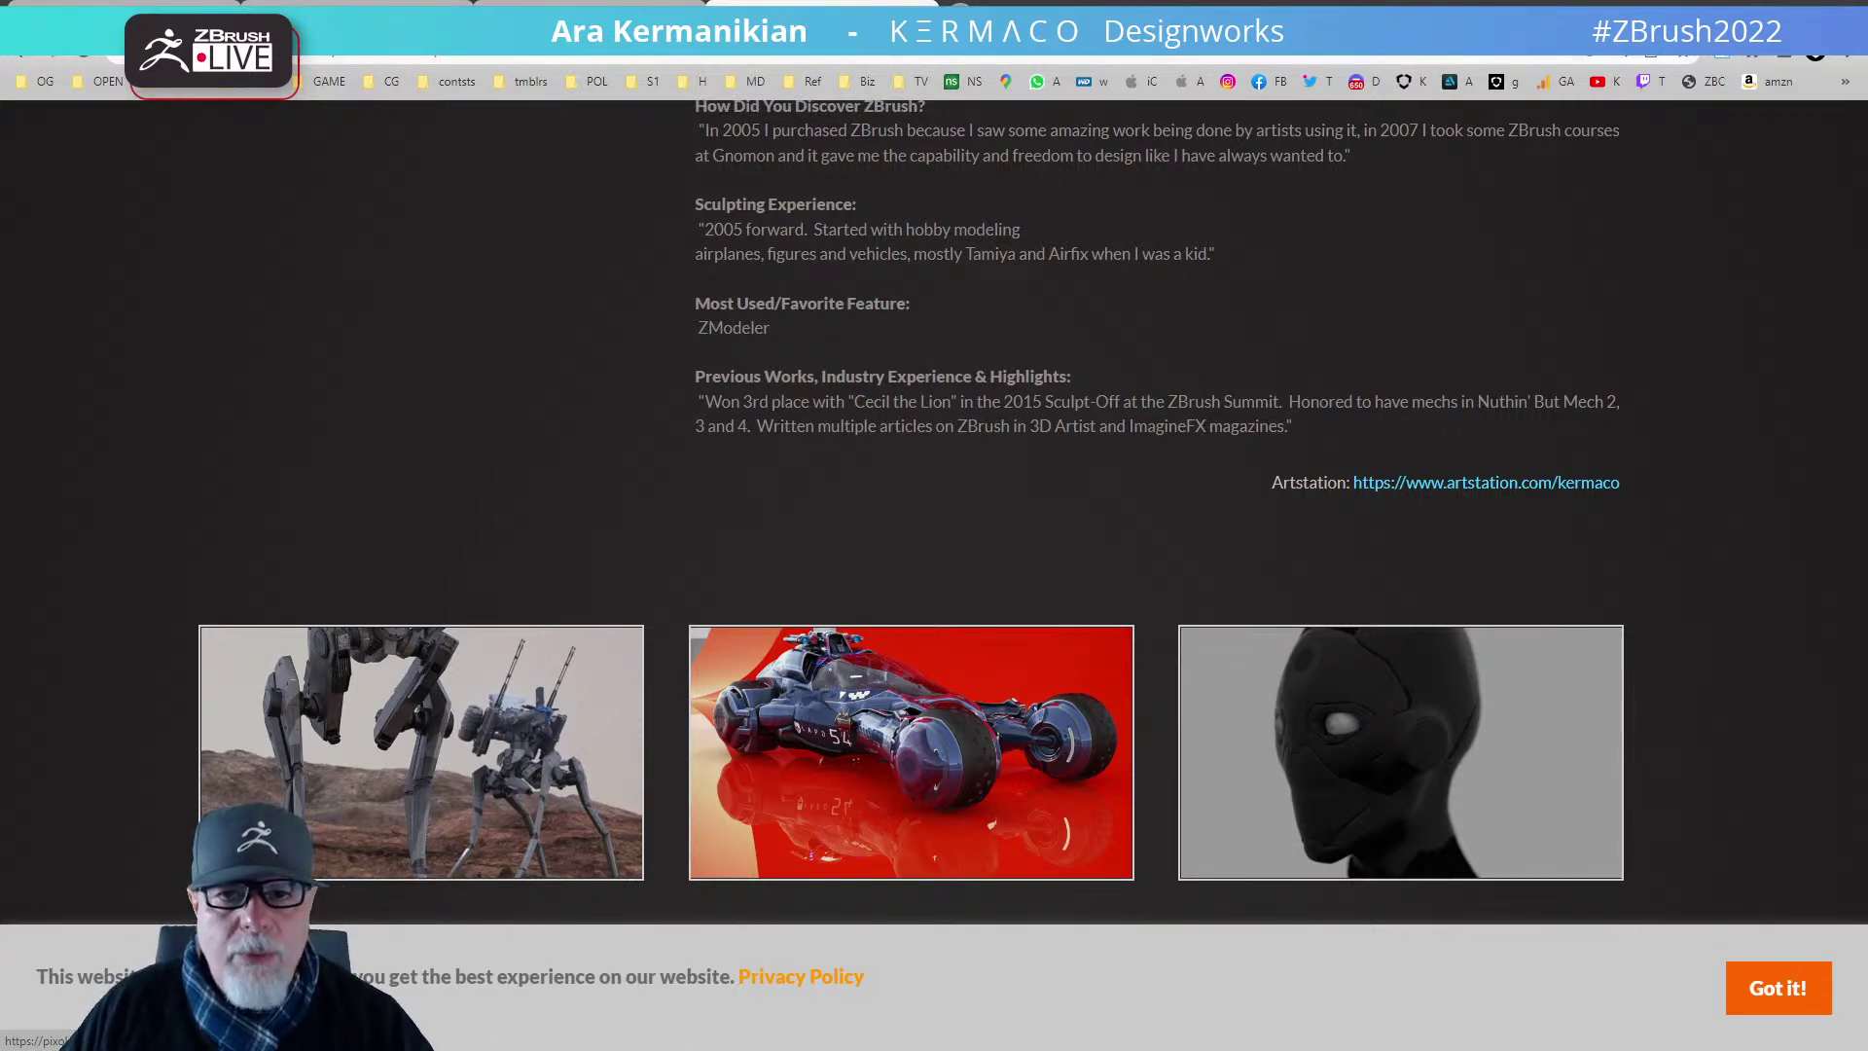
pyautogui.click(1734, 5)
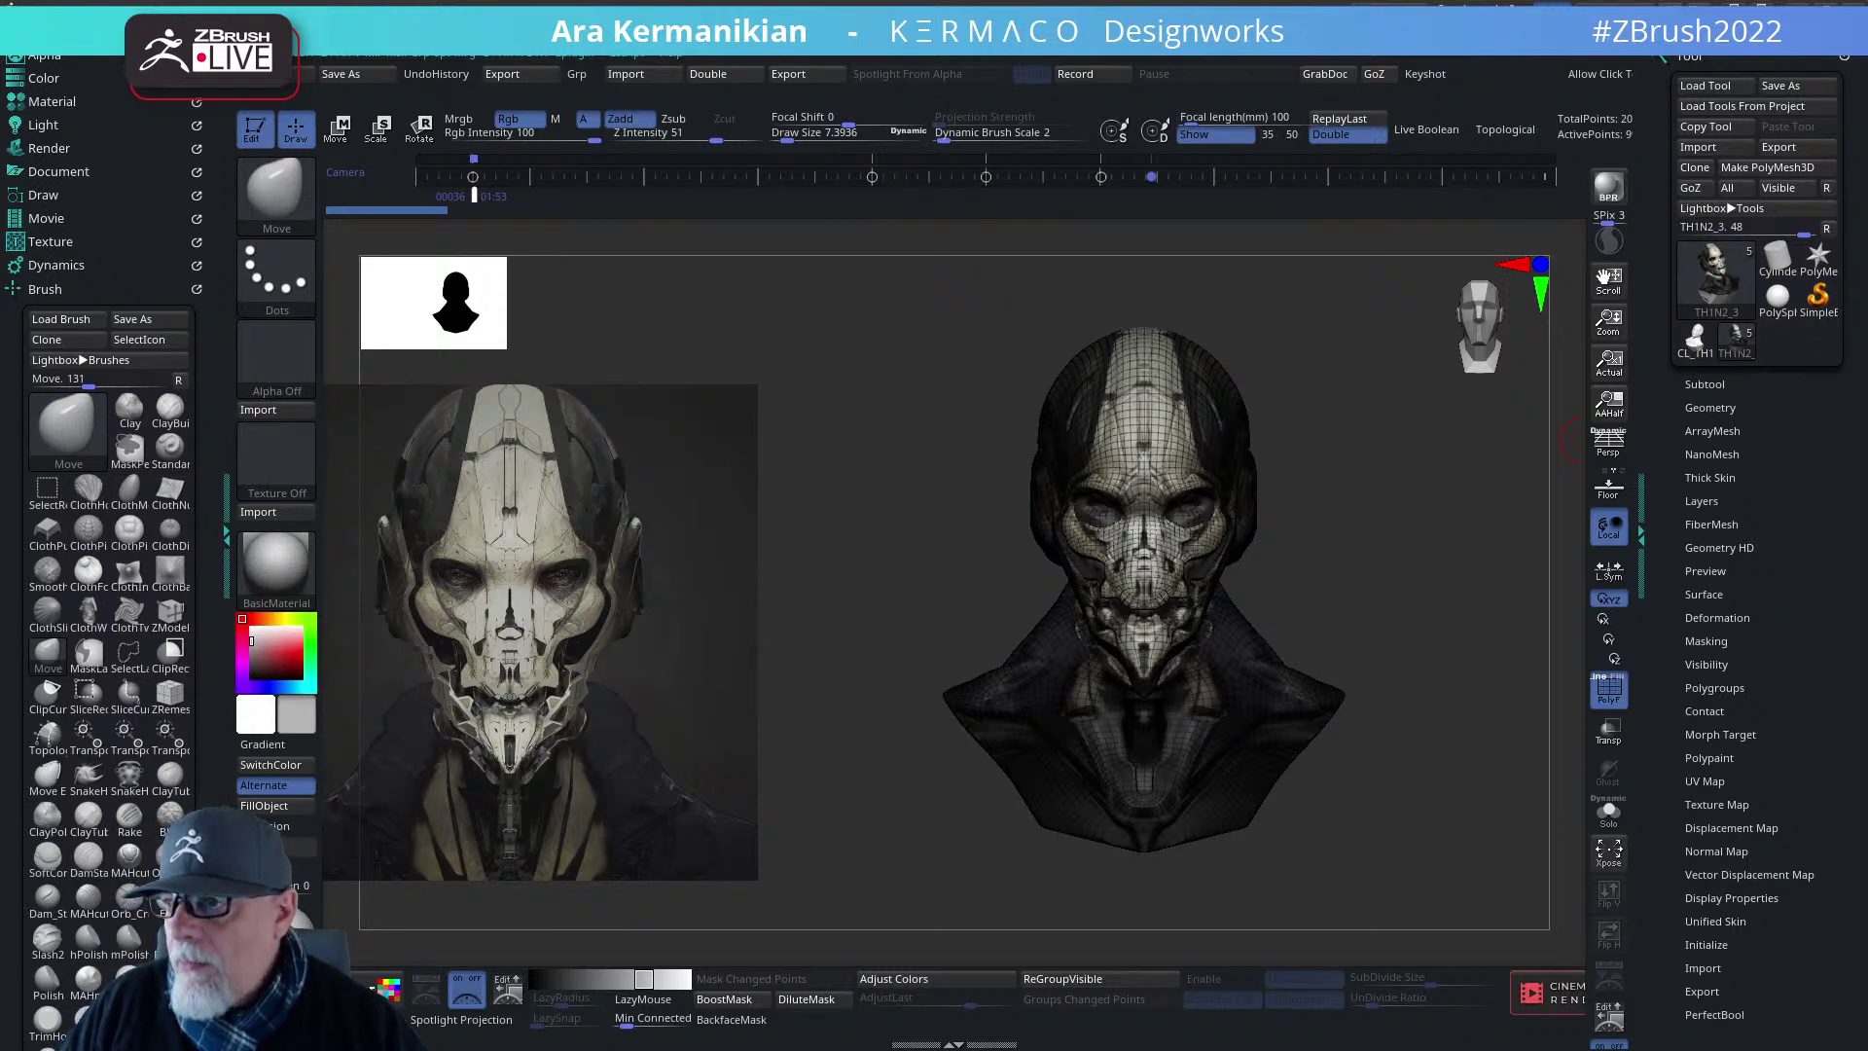
# - Switch to the Pixologic ZBrush channel on YouTube and look through its live streams for earlier Kermaco: Mech Design episodes
pyautogui.moveTo(1867, 739); pyautogui.dragTo(1600, 1)
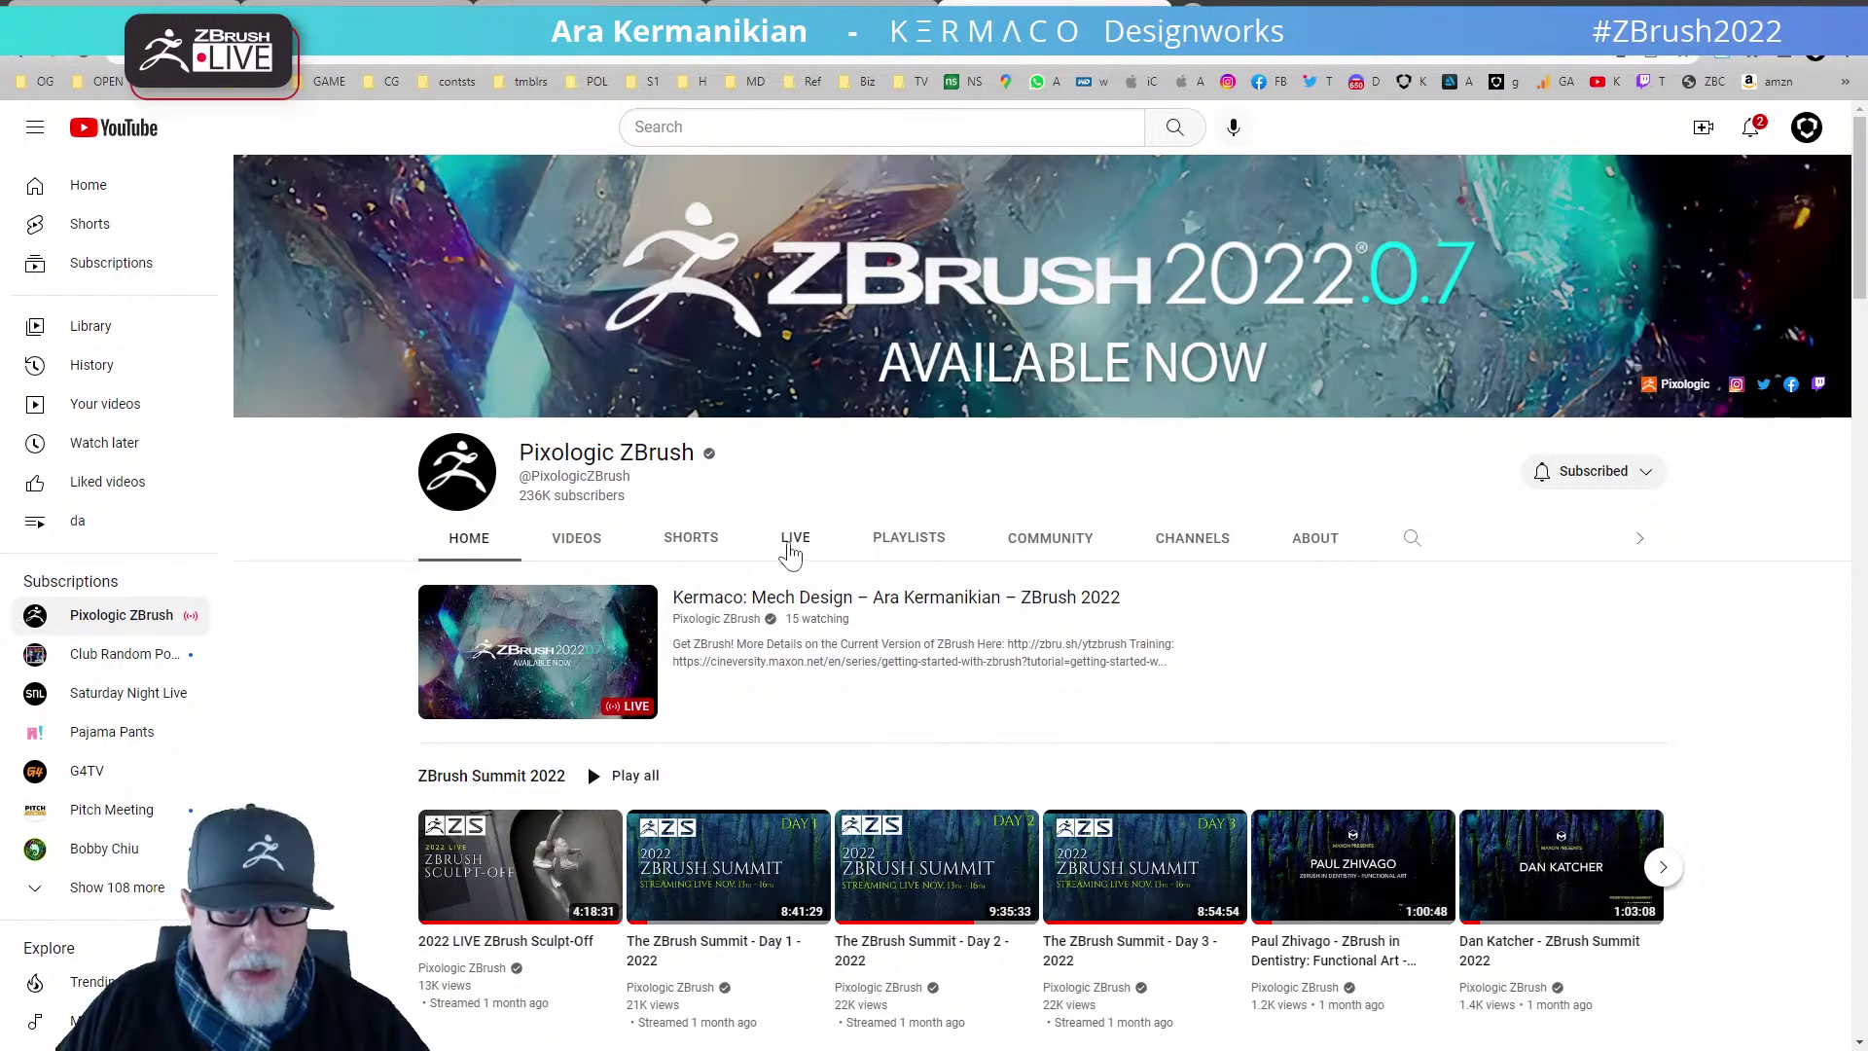
pyautogui.click(800, 541)
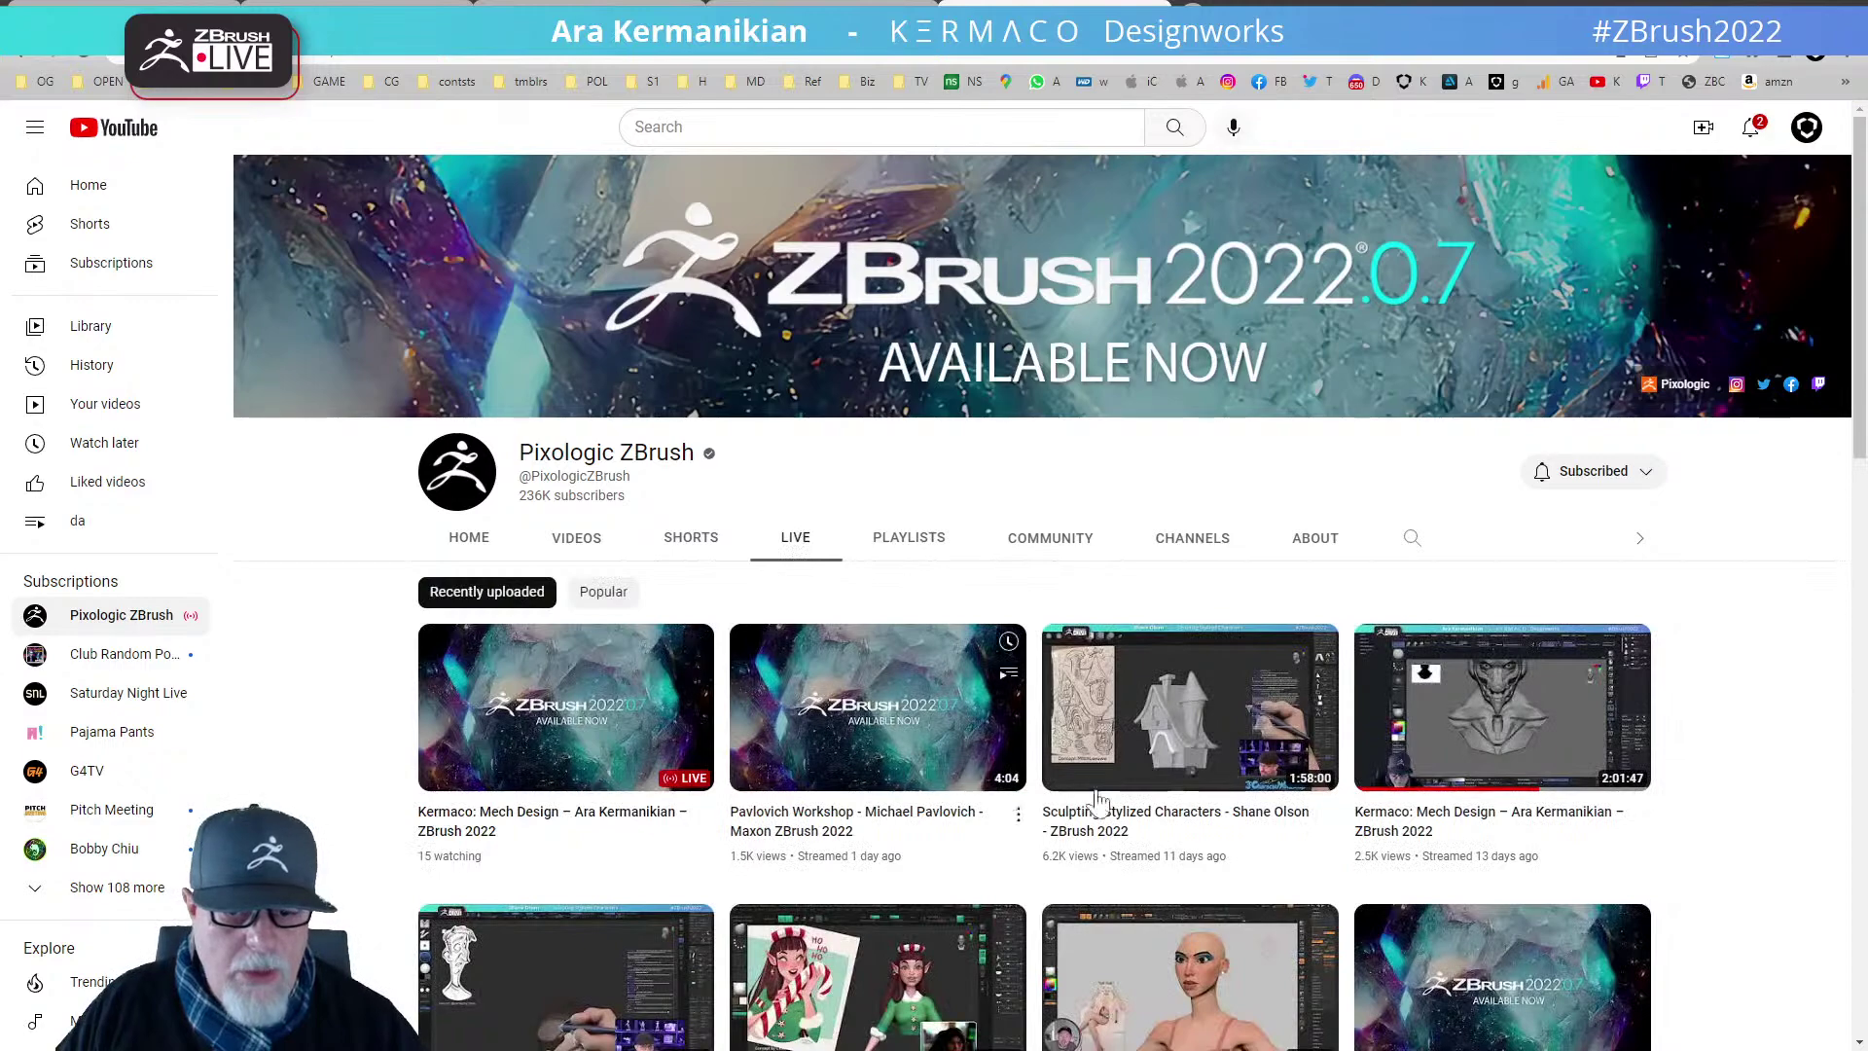
pyautogui.scroll(-2, 554, 730)
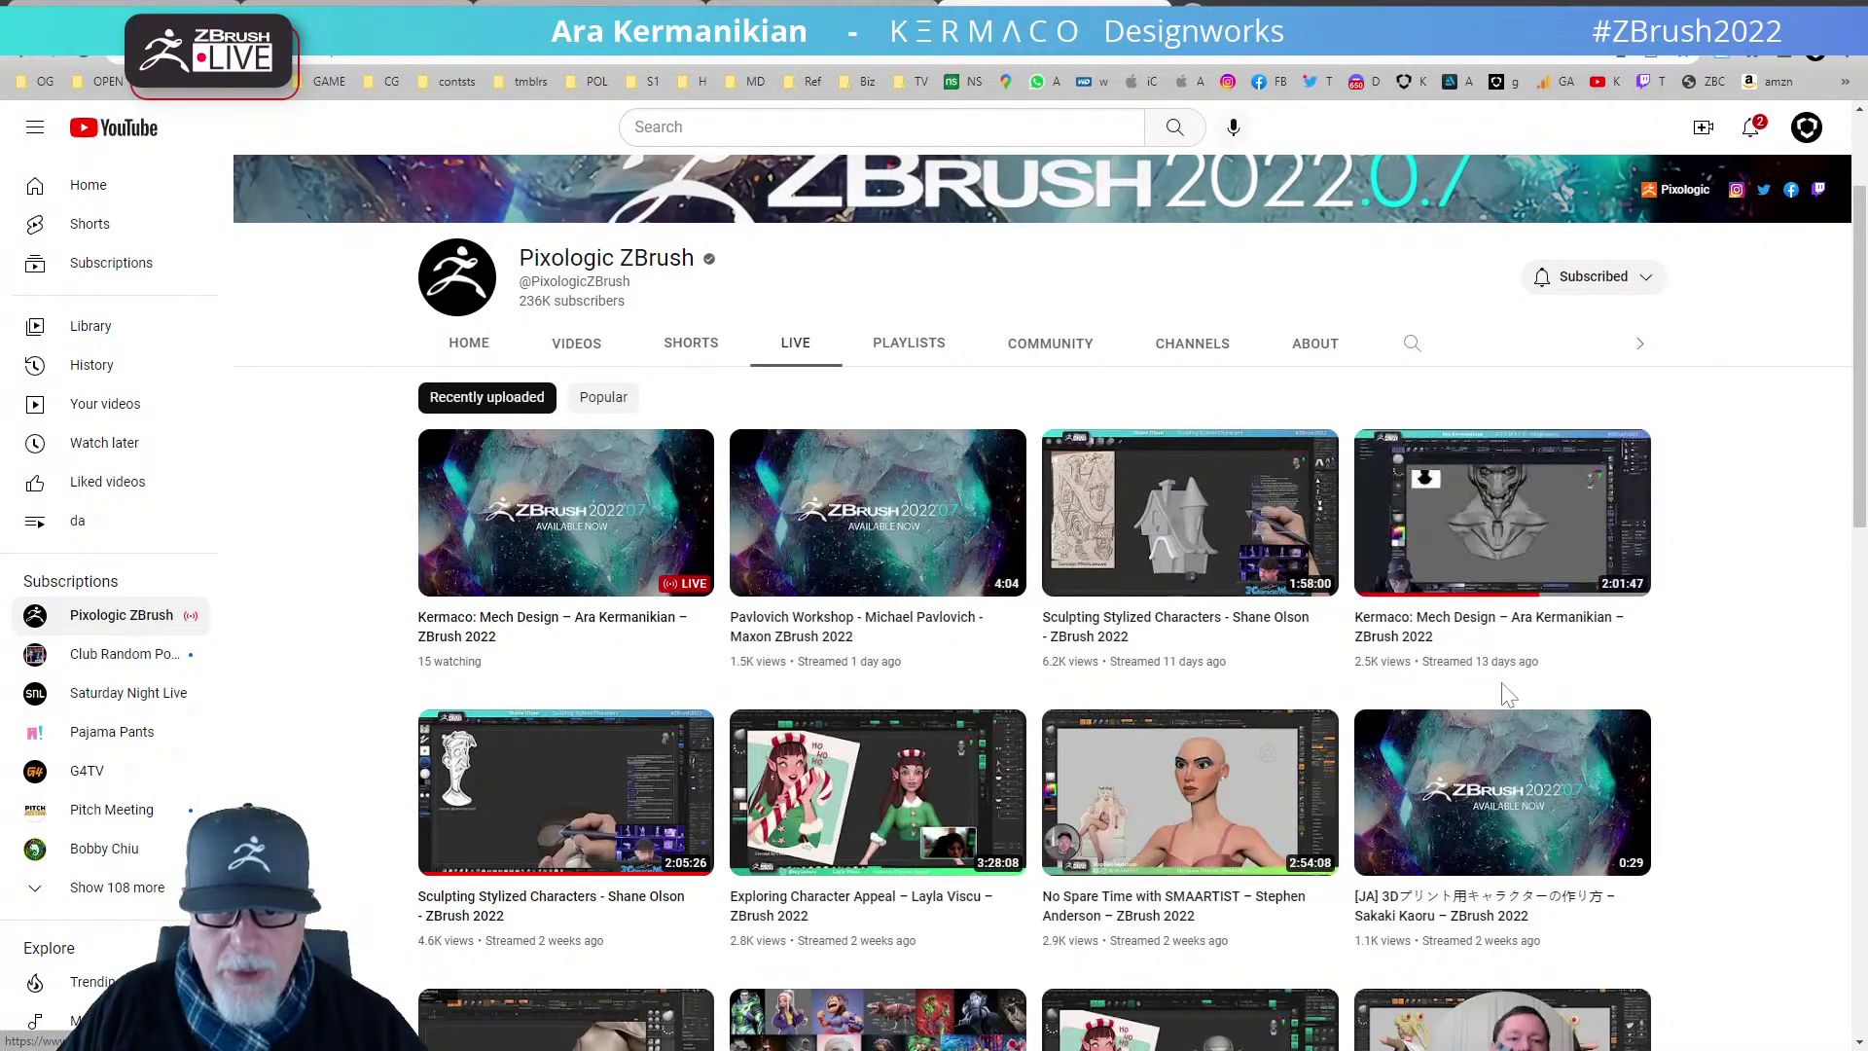
pyautogui.moveTo(1589, 593)
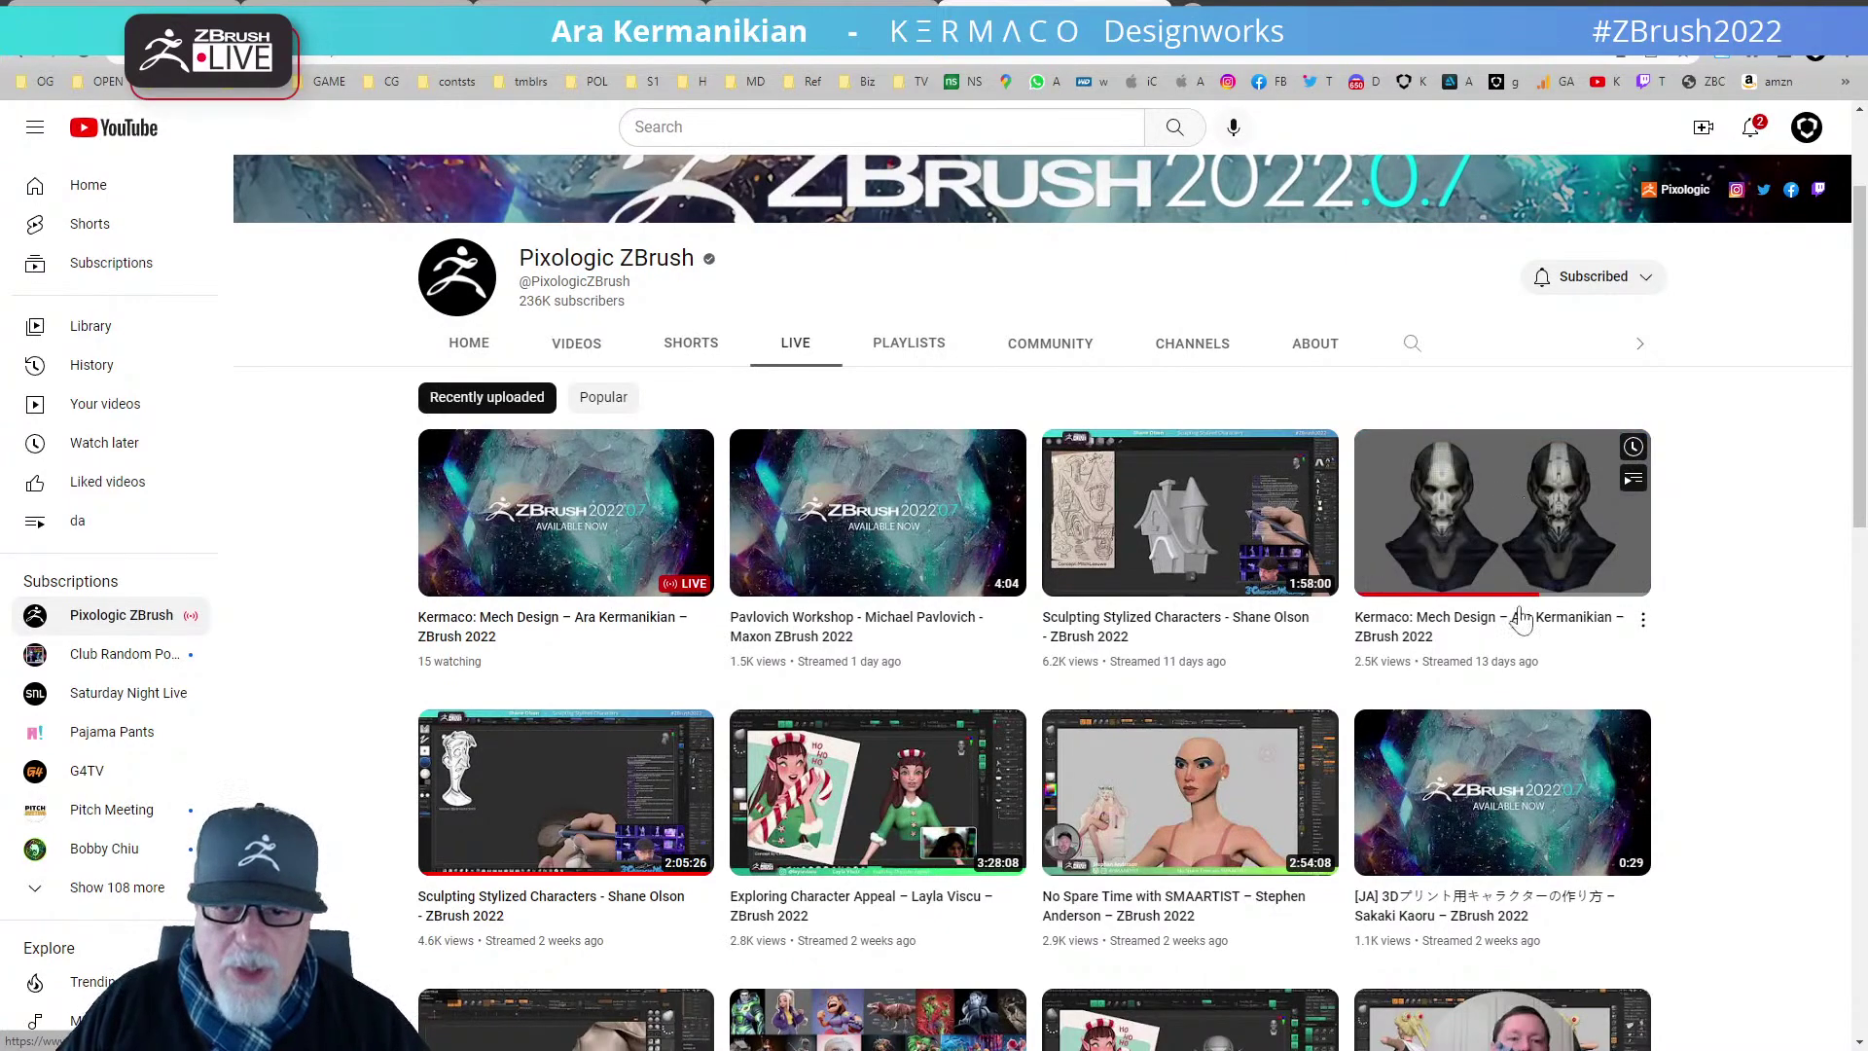
pyautogui.scroll(-6, 1518, 603)
pyautogui.scroll(-3, 1563, 599)
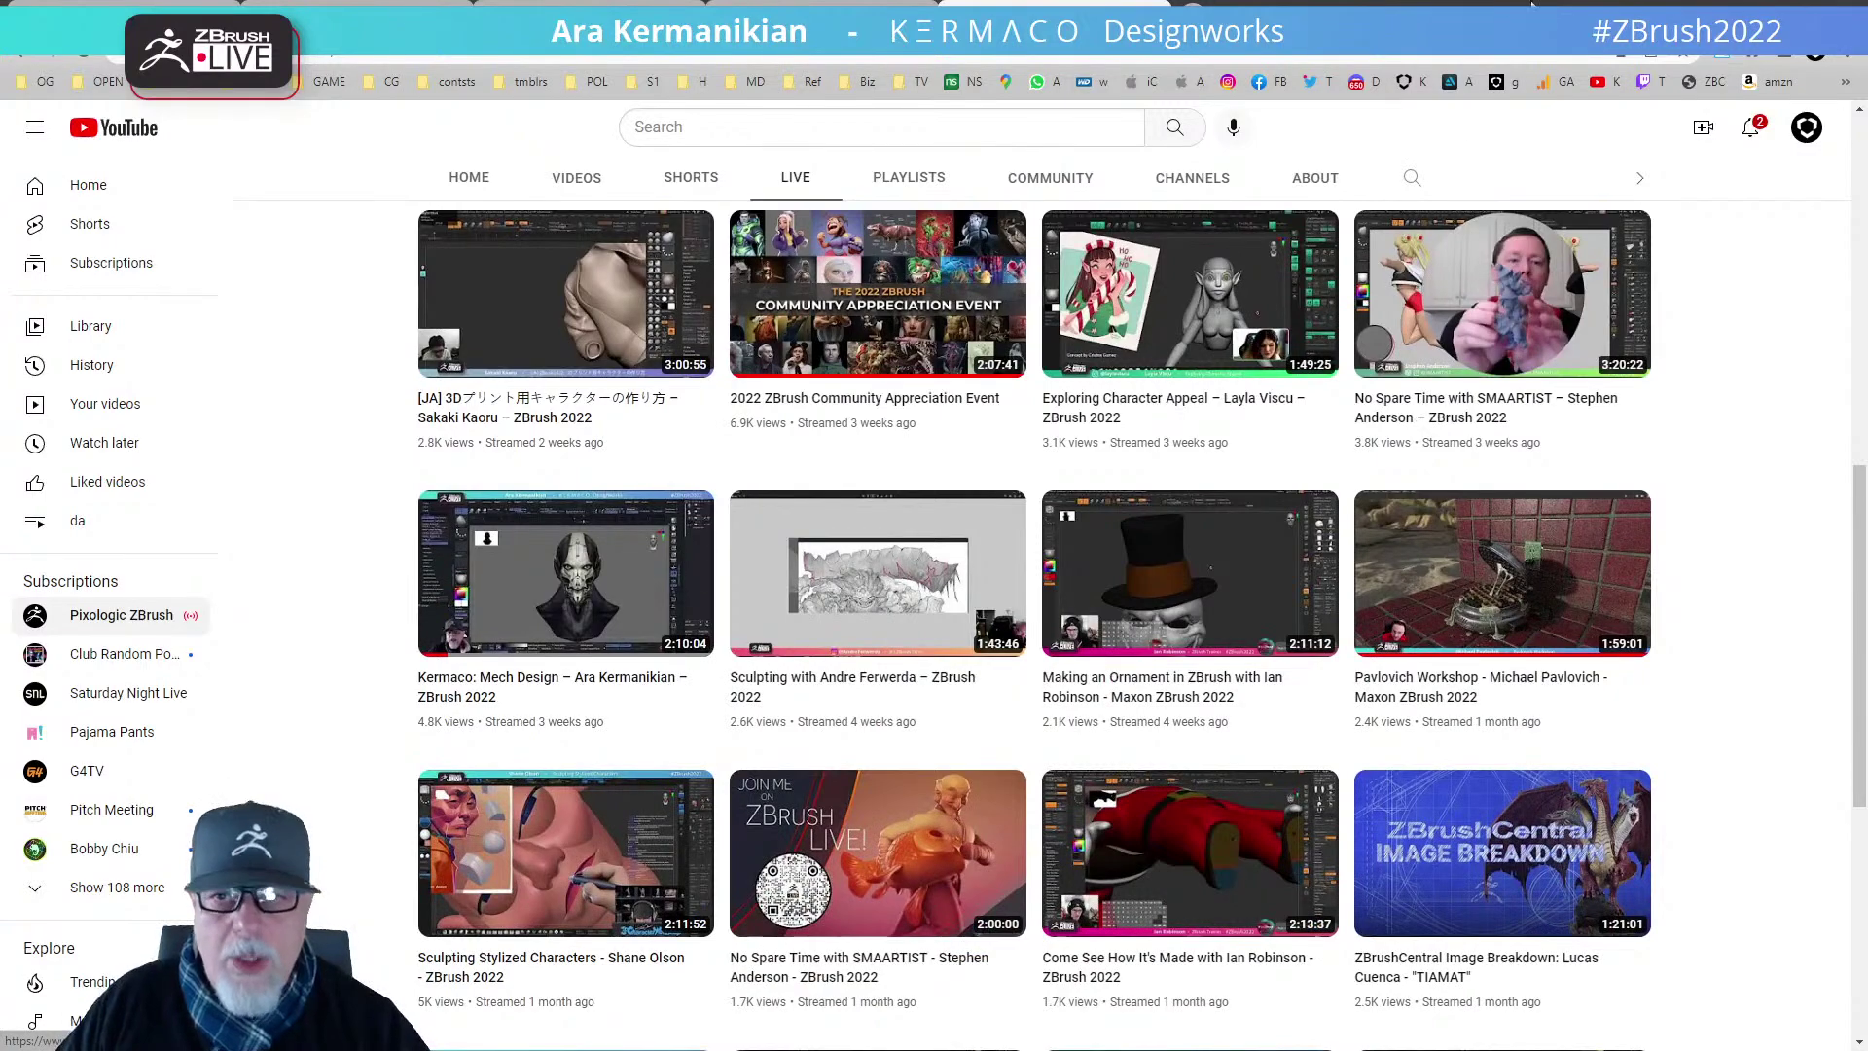
# - Switch back to ZBrush and compare the bust's skull plates, side panels and jaw with the reference image from front and sides
pyautogui.hotkey('alt', 'Tab')
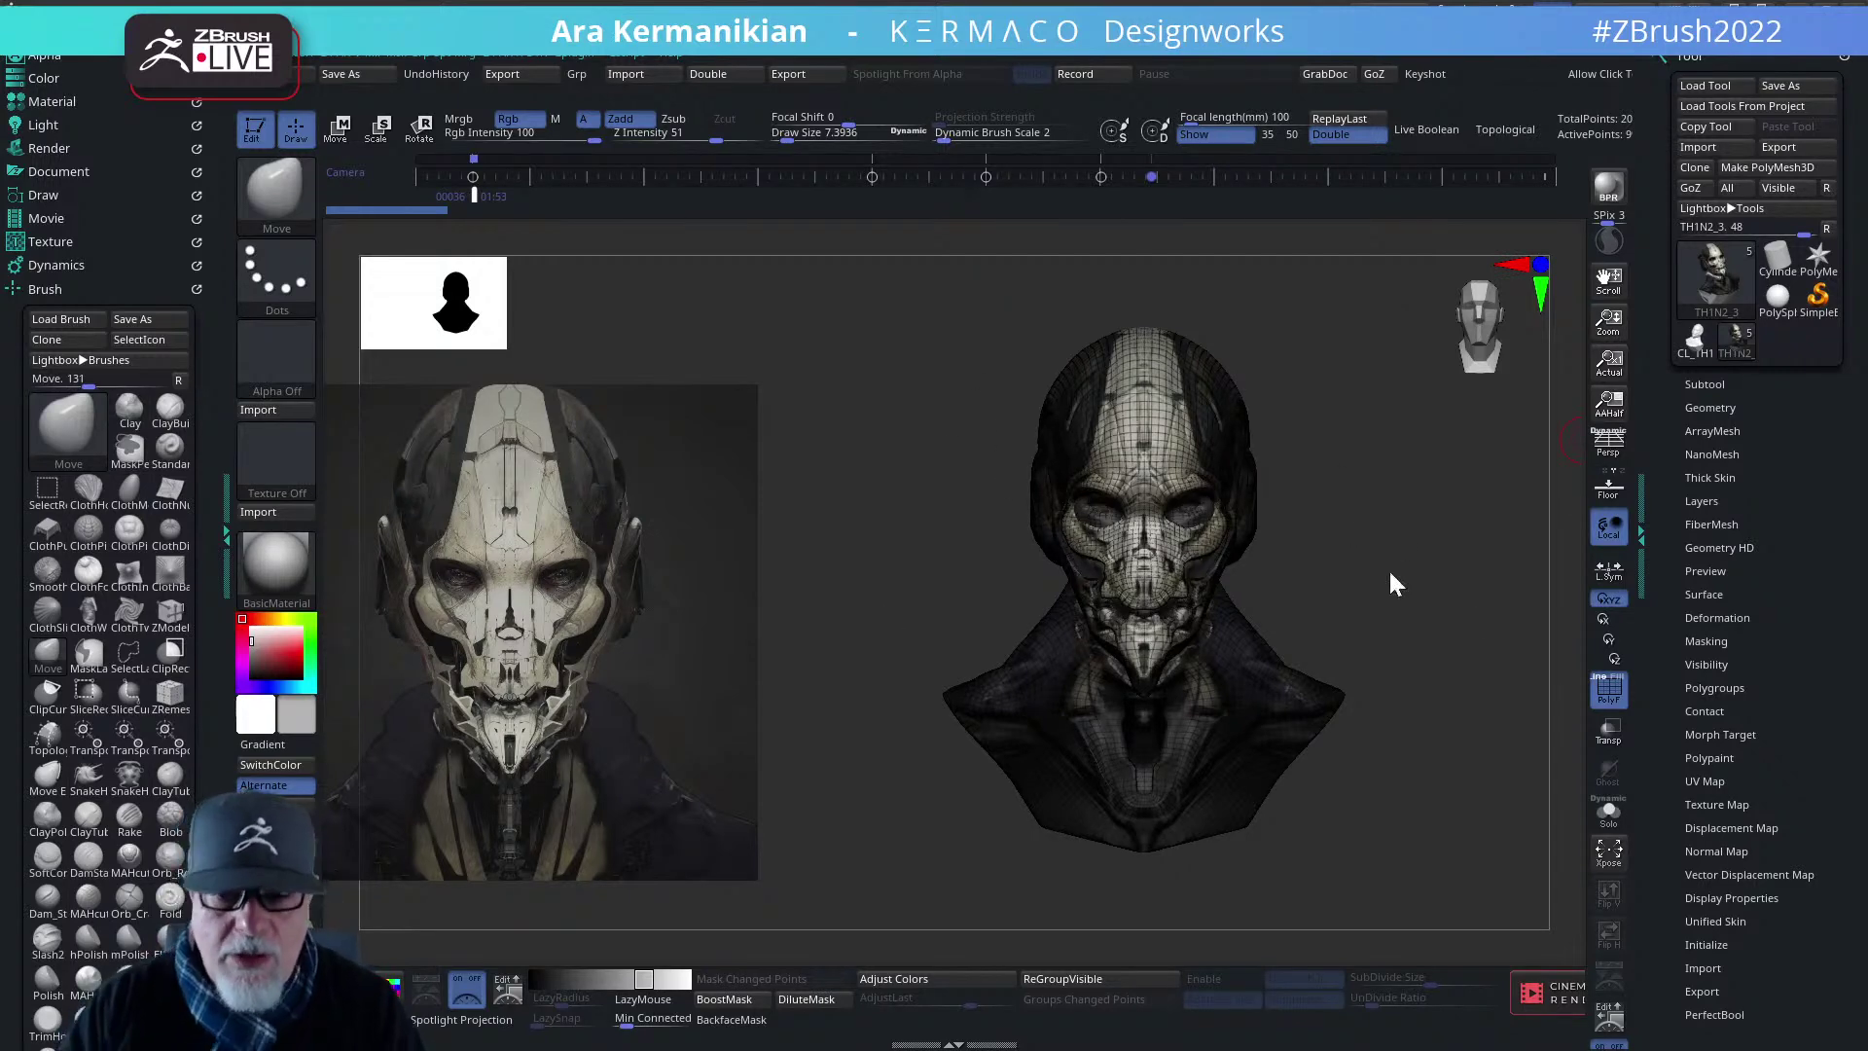
pyautogui.moveTo(1430, 522)
pyautogui.mouseDown()
pyautogui.moveTo(1464, 530)
pyautogui.moveTo(1426, 516)
pyautogui.mouseUp()
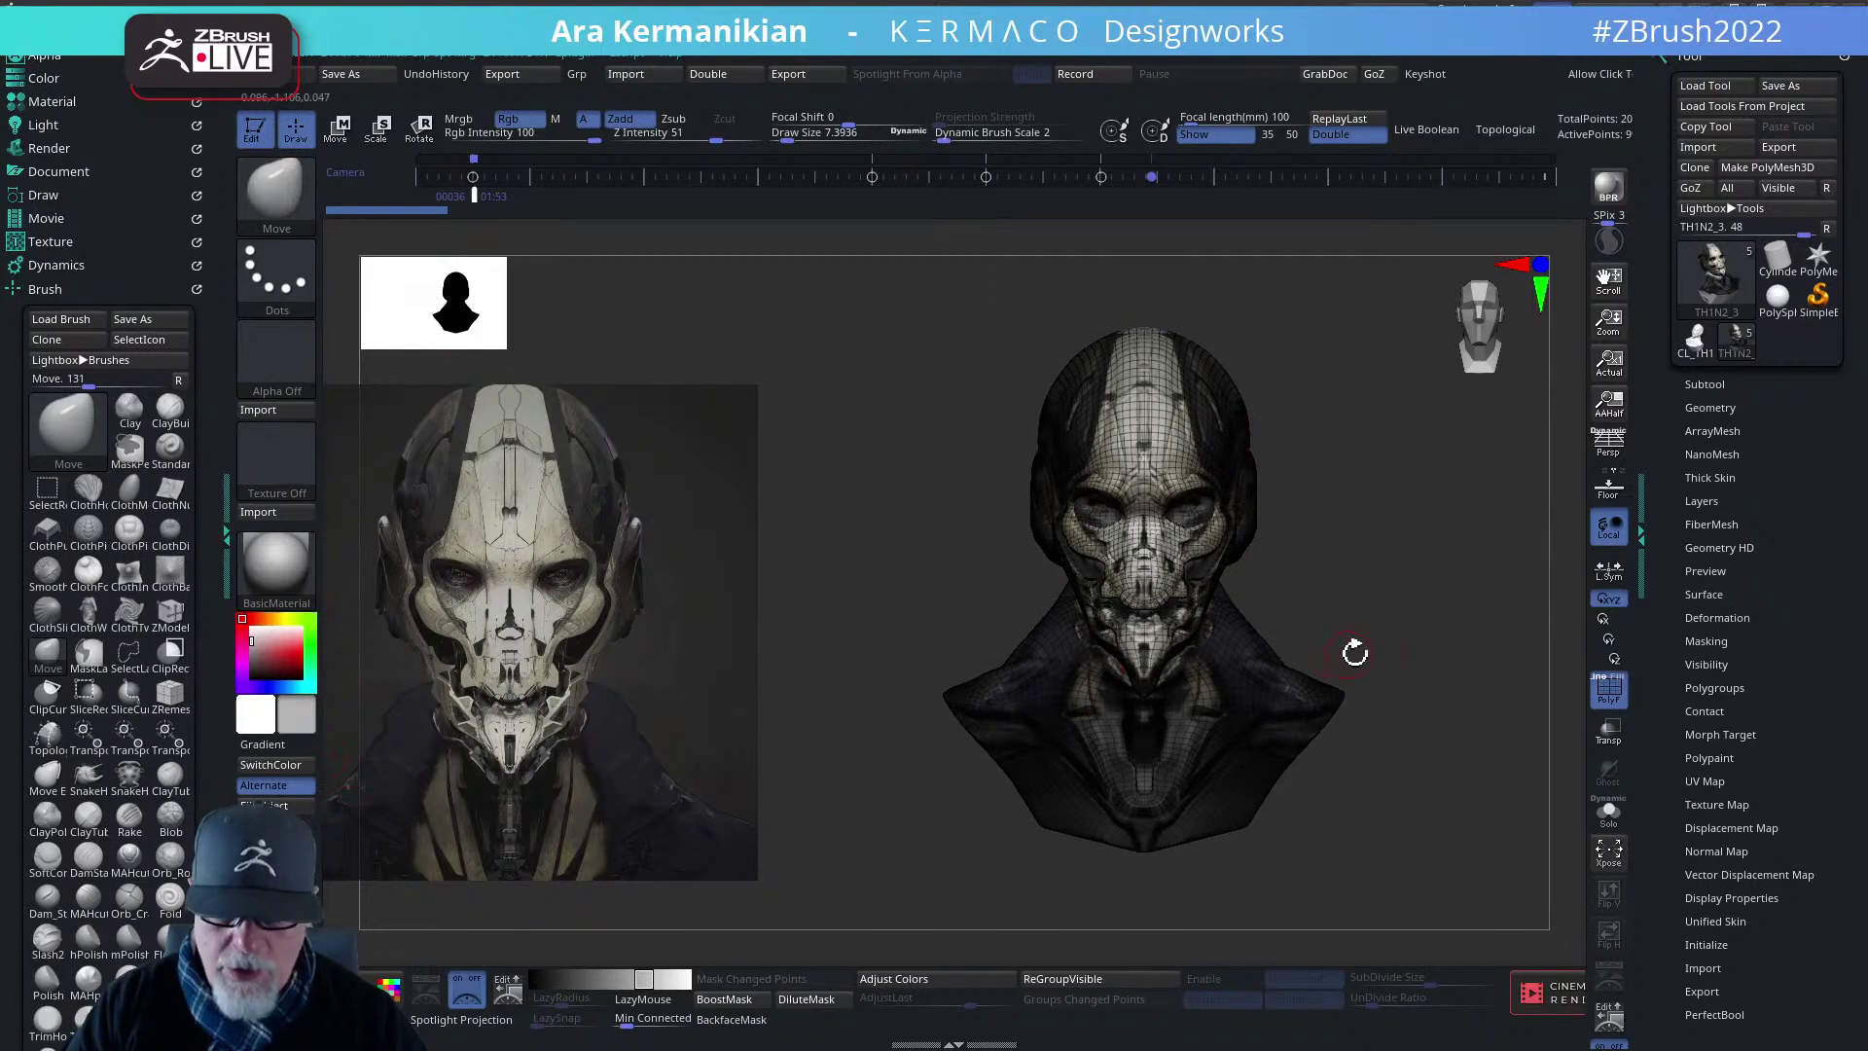
pyautogui.moveTo(1487, 637); pyautogui.dragTo(1337, 644)
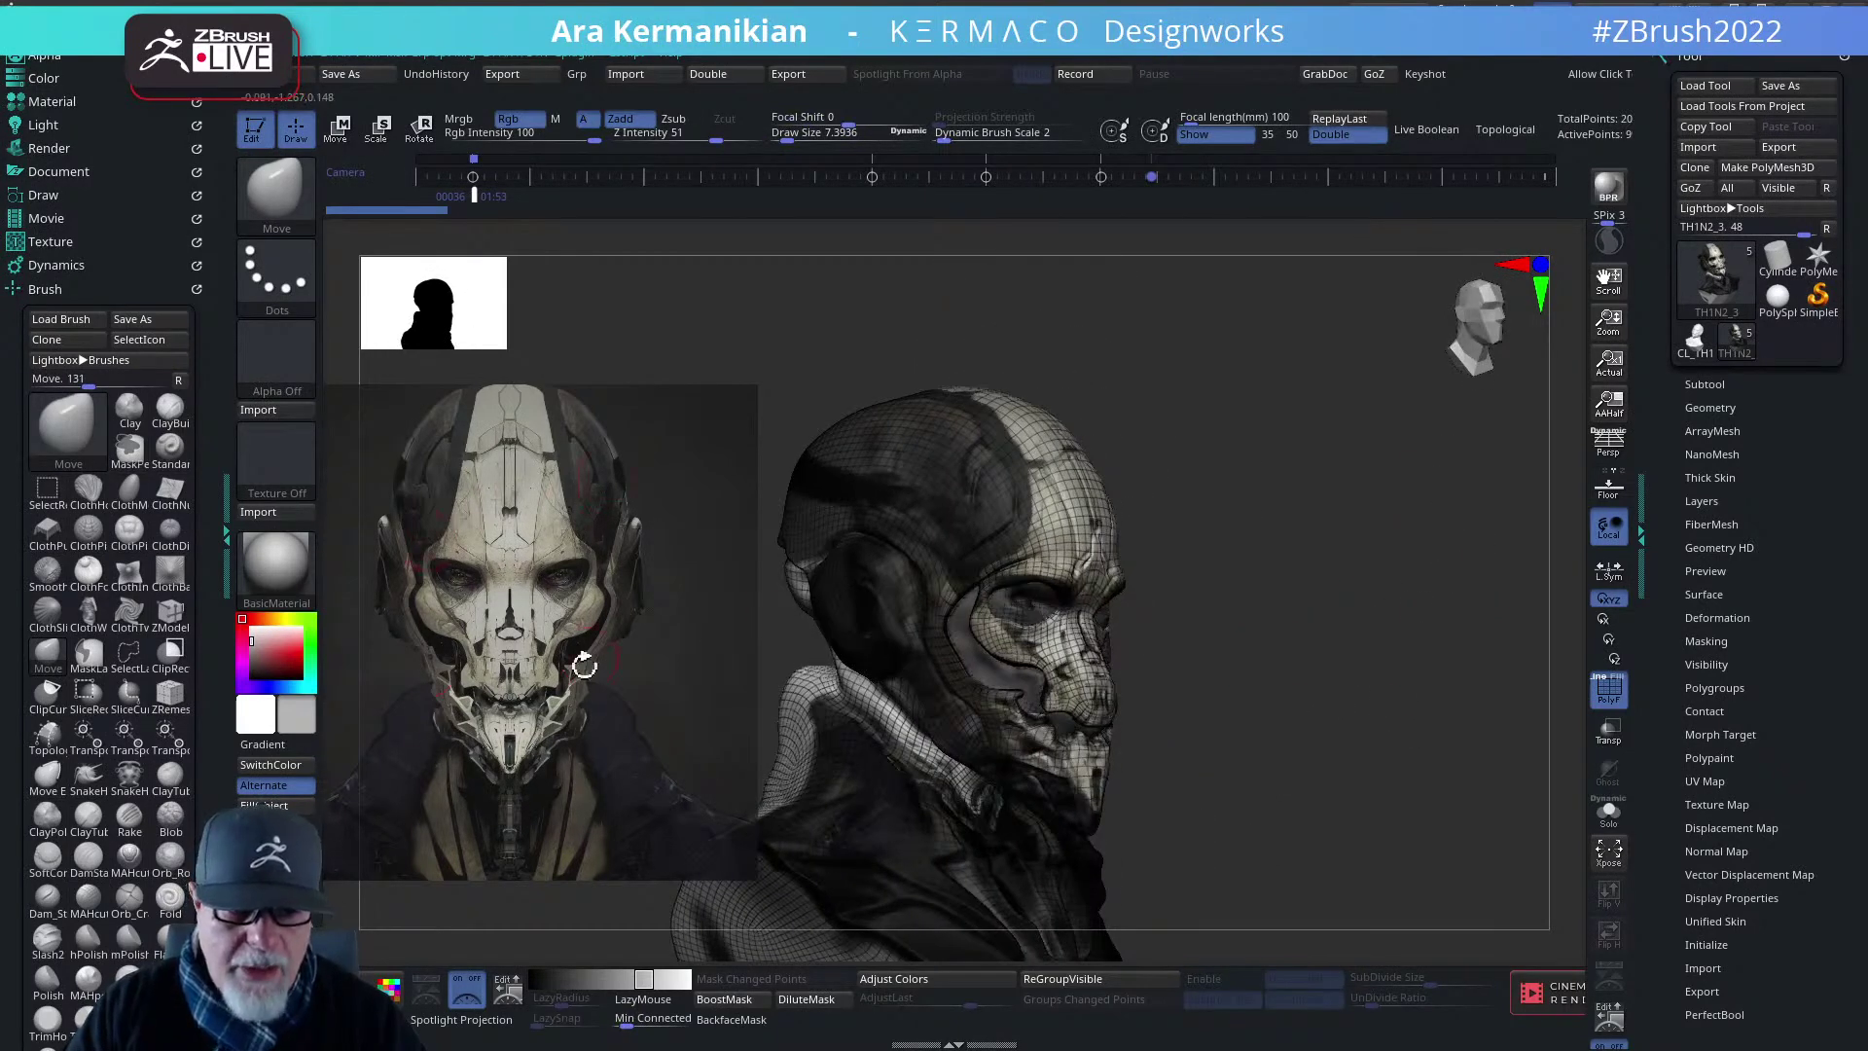
pyautogui.keyDown('shift'); pyautogui.moveTo(1433, 548); pyautogui.dragTo(1338, 604); pyautogui.keyUp('shift')
pyautogui.keyDown('alt'); pyautogui.moveTo(1478, 700); pyautogui.dragTo(1543, 500); pyautogui.keyUp('alt')
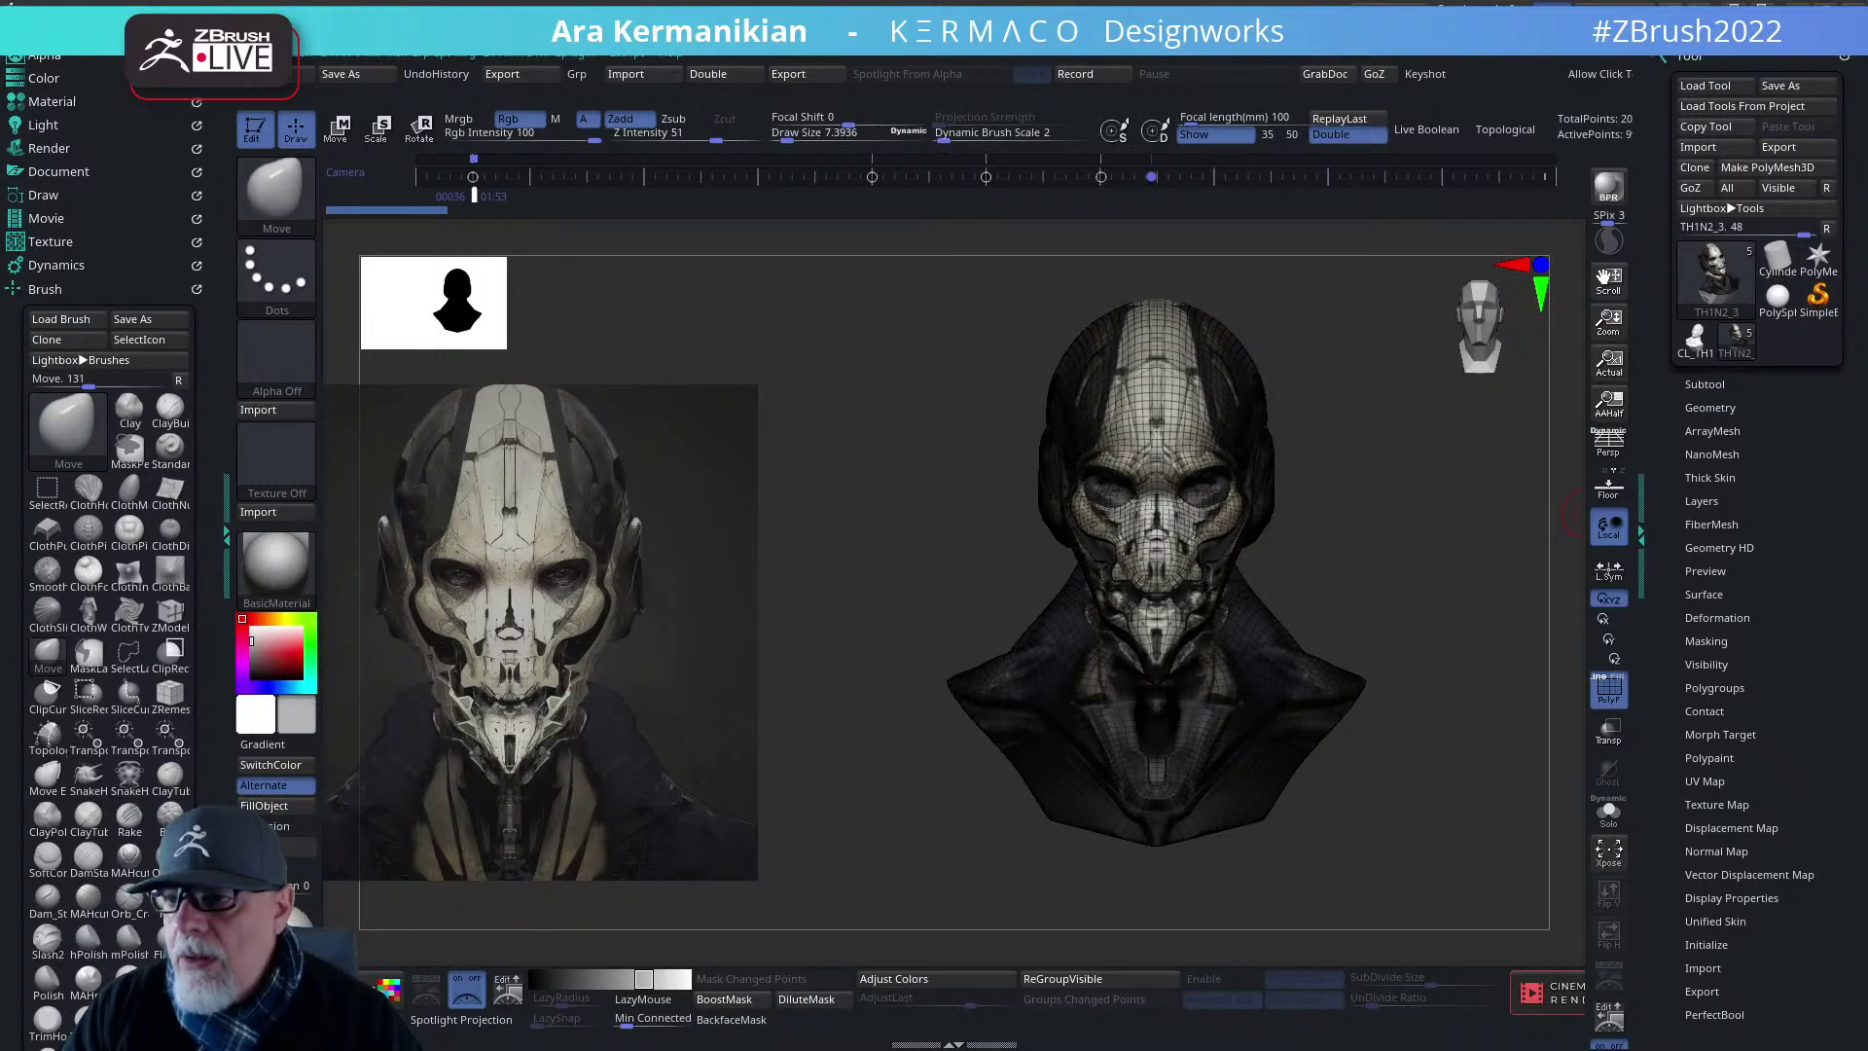
pyautogui.moveTo(1431, 563); pyautogui.dragTo(1181, 501)
pyautogui.keyDown('alt'); pyautogui.moveTo(1446, 522); pyautogui.dragTo(1376, 550); pyautogui.keyUp('alt')
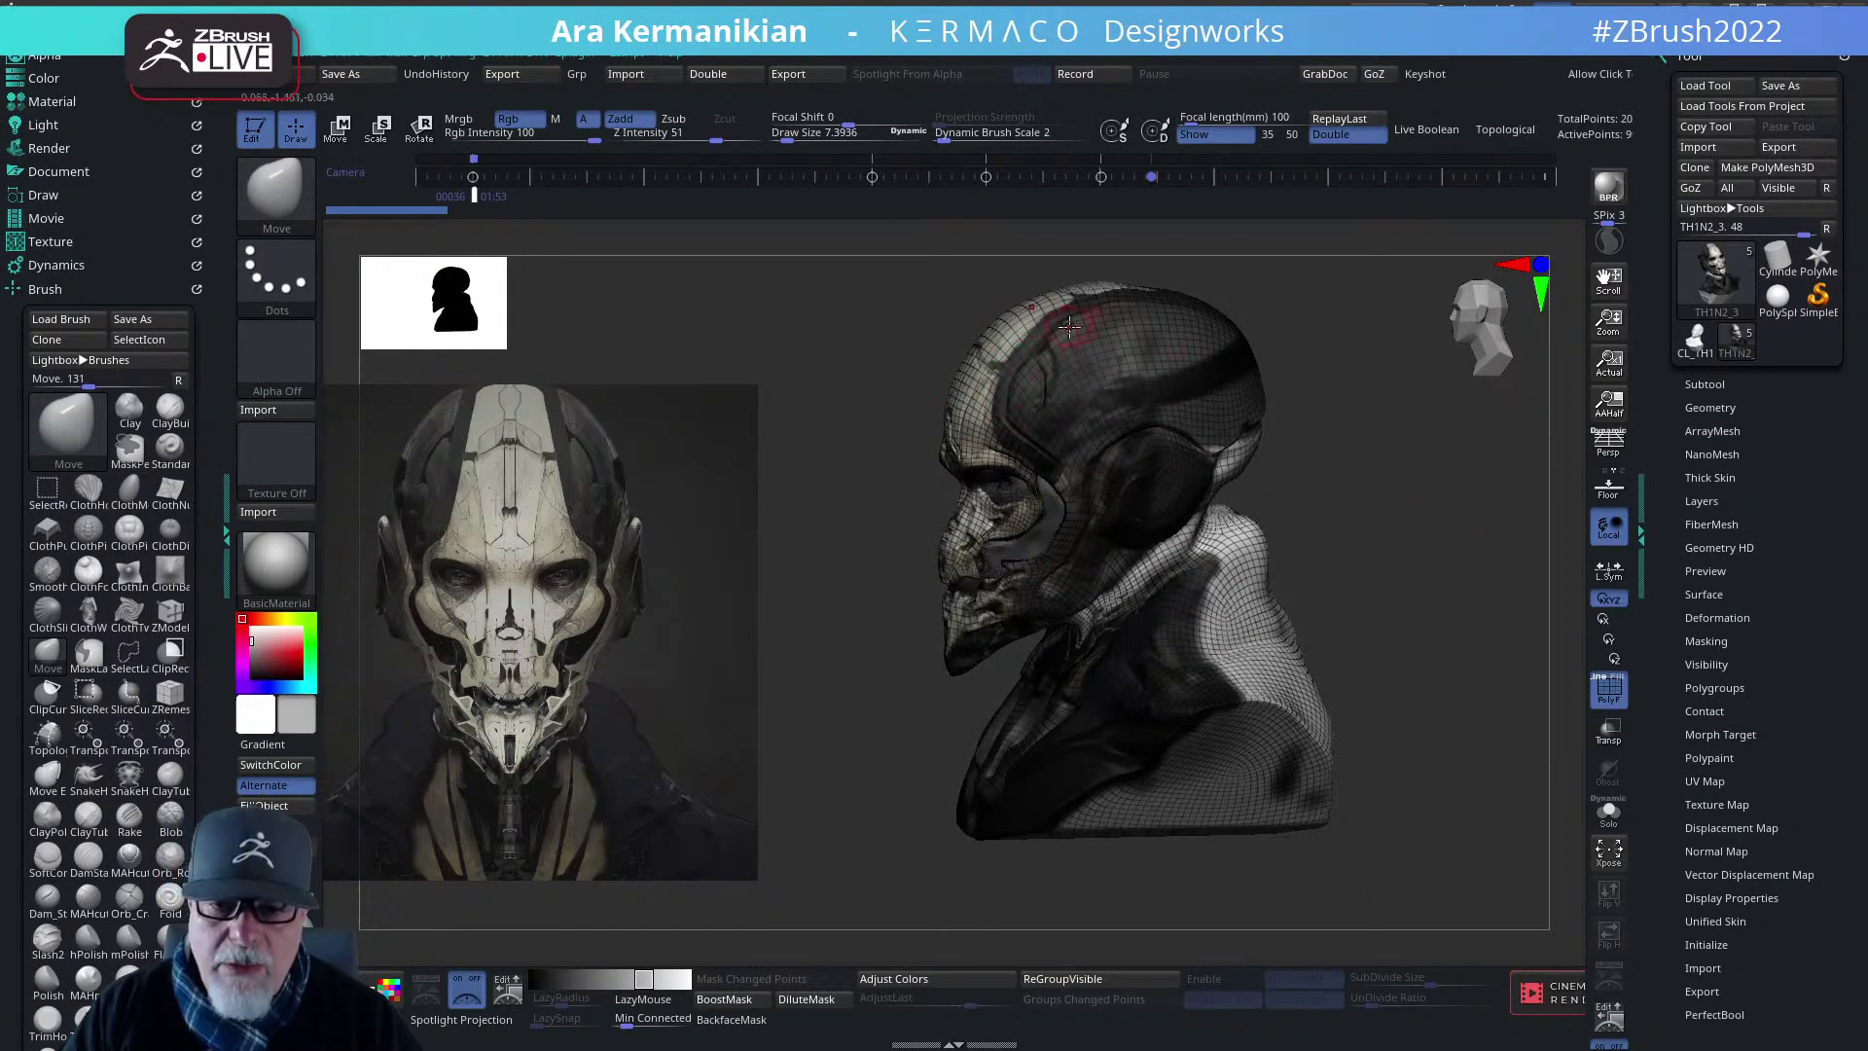
pyautogui.moveTo(1405, 628); pyautogui.dragTo(1265, 496)
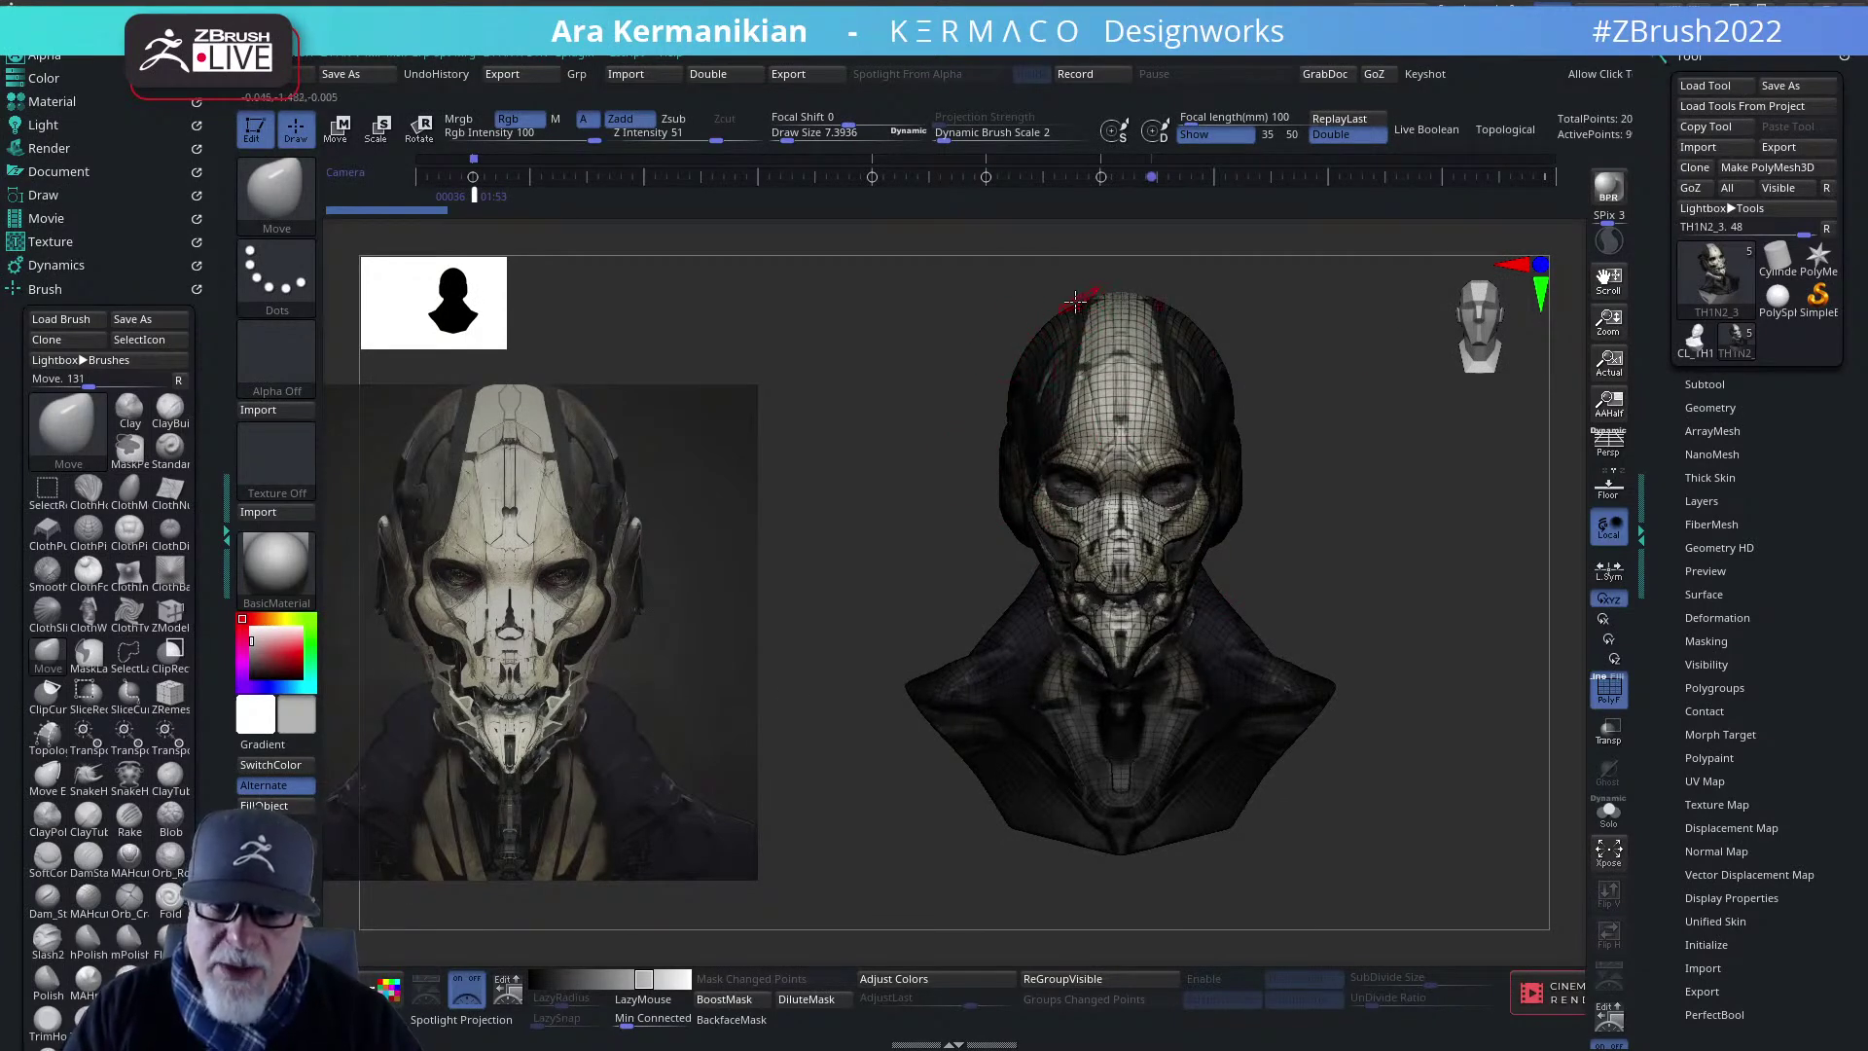
pyautogui.moveTo(1418, 472); pyautogui.dragTo(1205, 347)
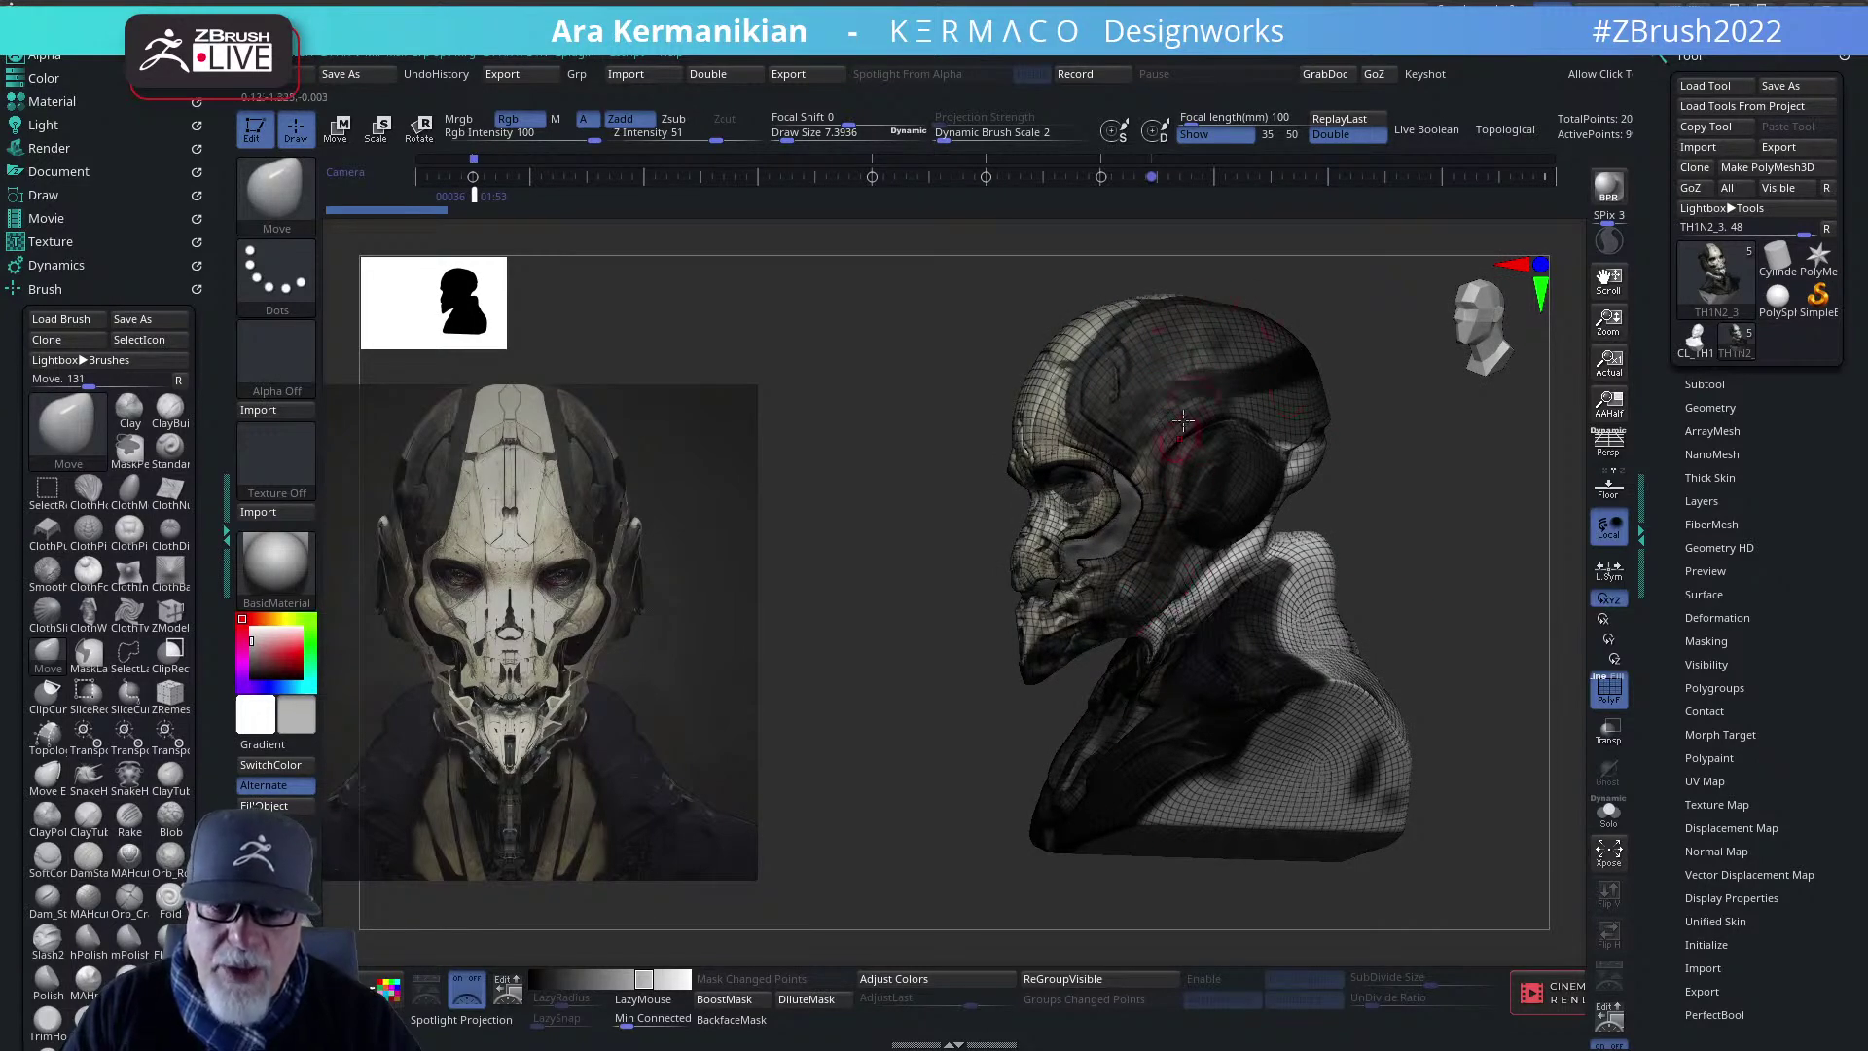
pyautogui.moveTo(1462, 567); pyautogui.dragTo(1624, 590)
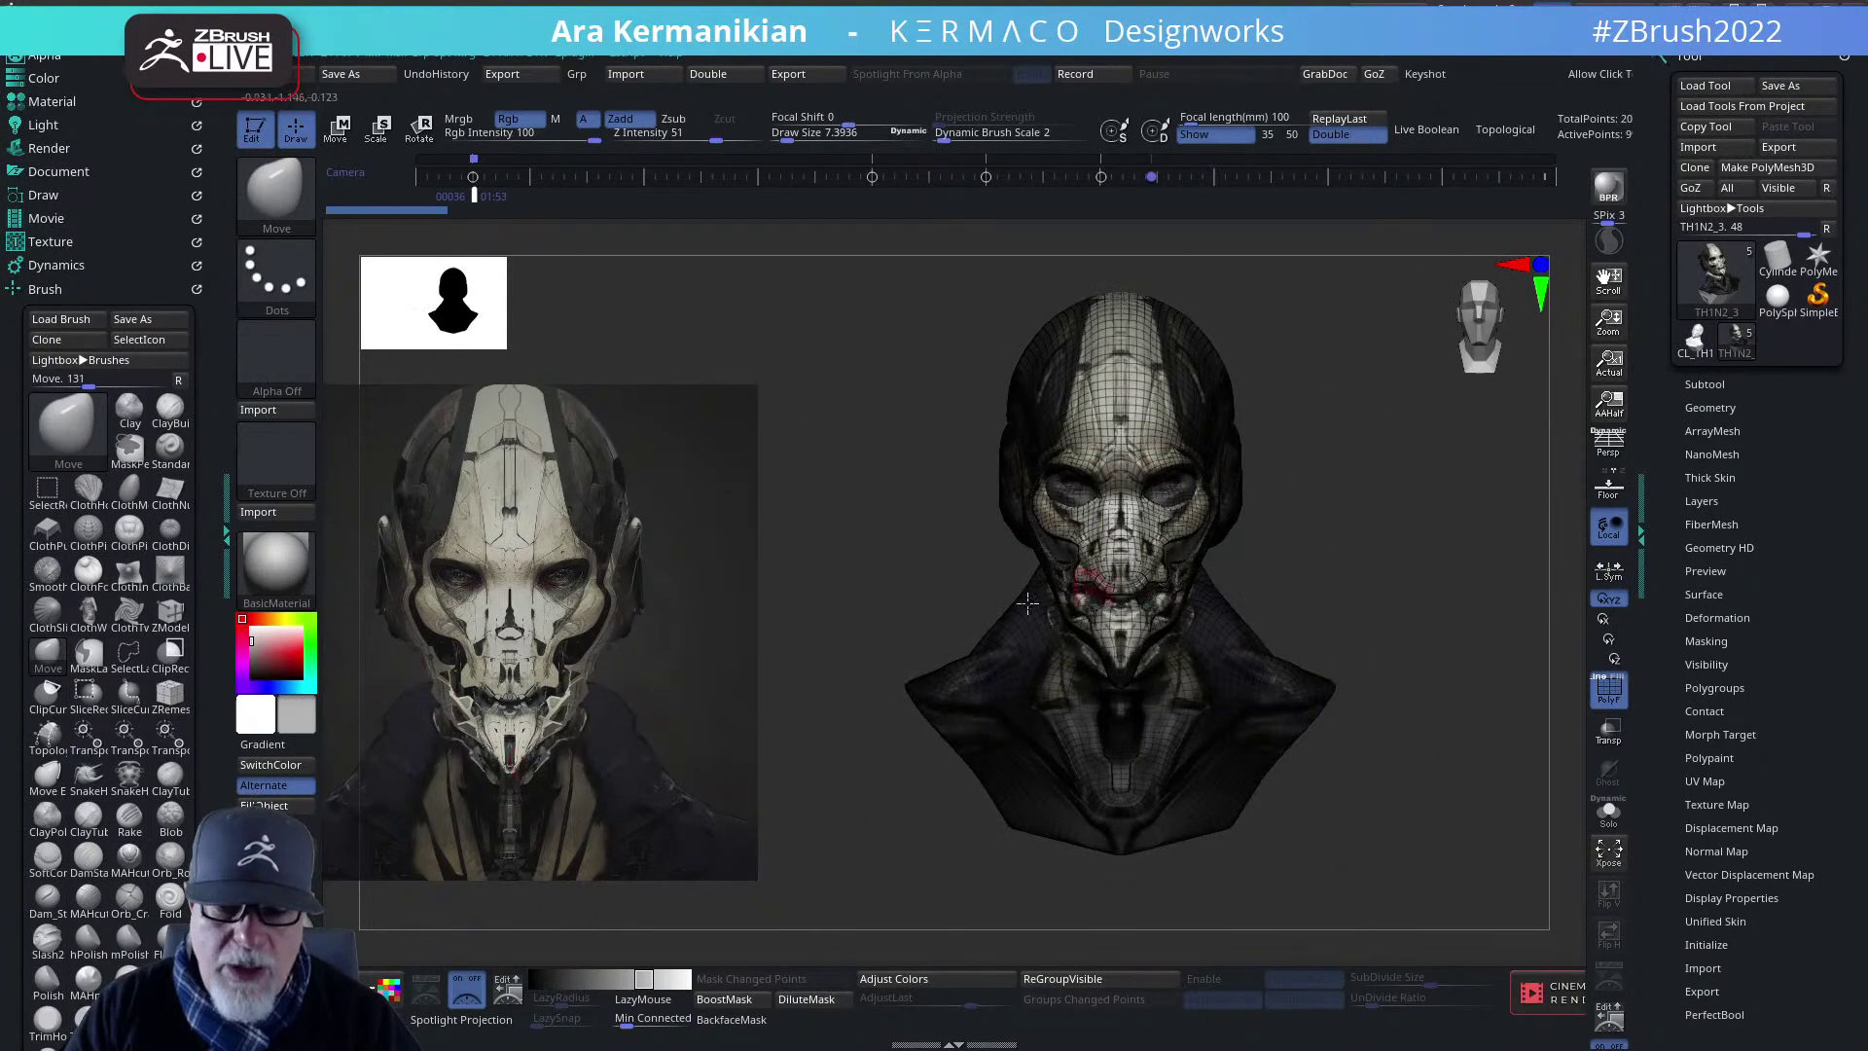